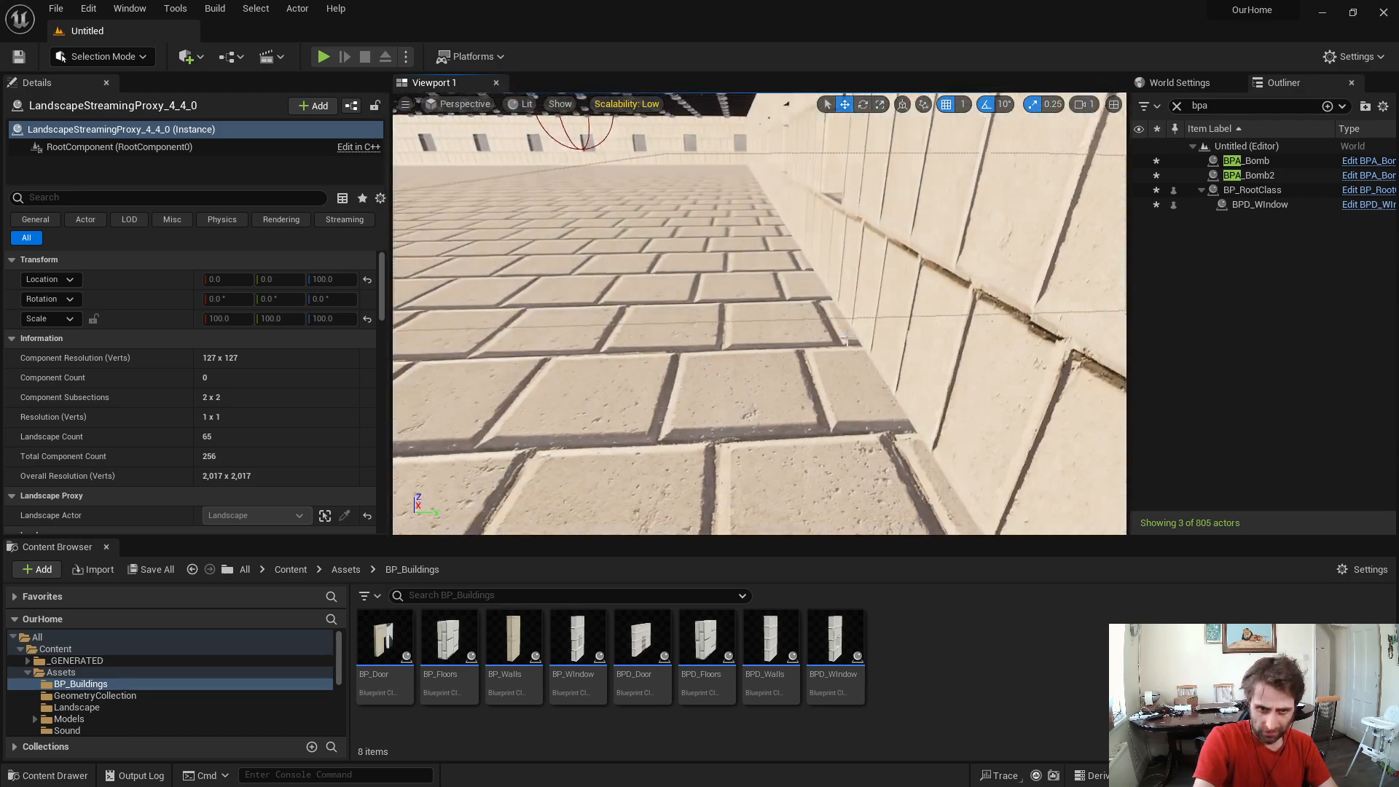
Select three floor pieces inside the building, change their rotation and scale them to 0.75 in Z.
left_click(797, 319)
right_click_drag(797, 319, 947, 322)
left_click(965, 322, "ctrl")
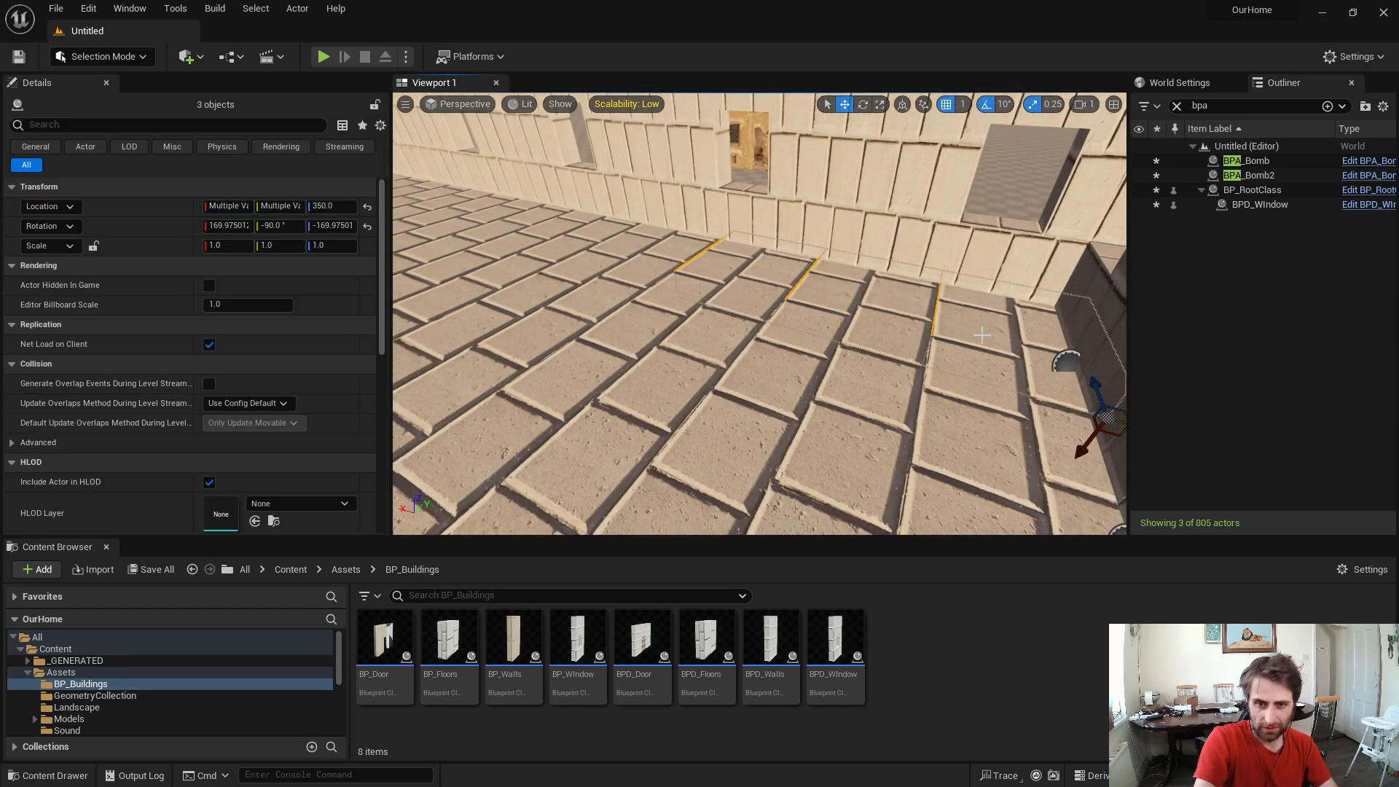
left_click_drag(1095, 381, 1099, 401)
right_click_drag(1093, 393, 939, 229)
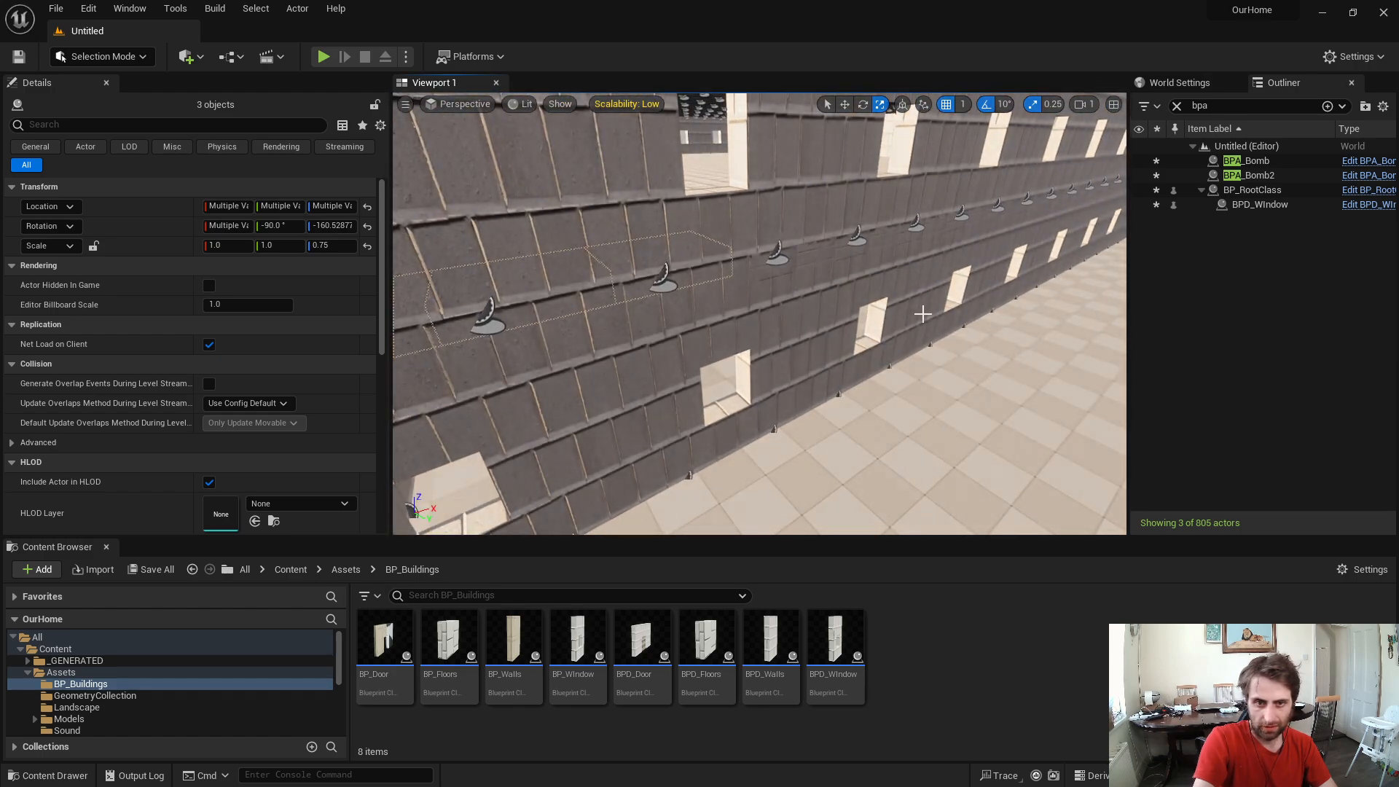
Filter the Outliner for "root" and select both BP_RootClass actors.
right_click_drag(920, 313, 794, 324)
left_click(816, 444)
right_click_drag(816, 445, 947, 446)
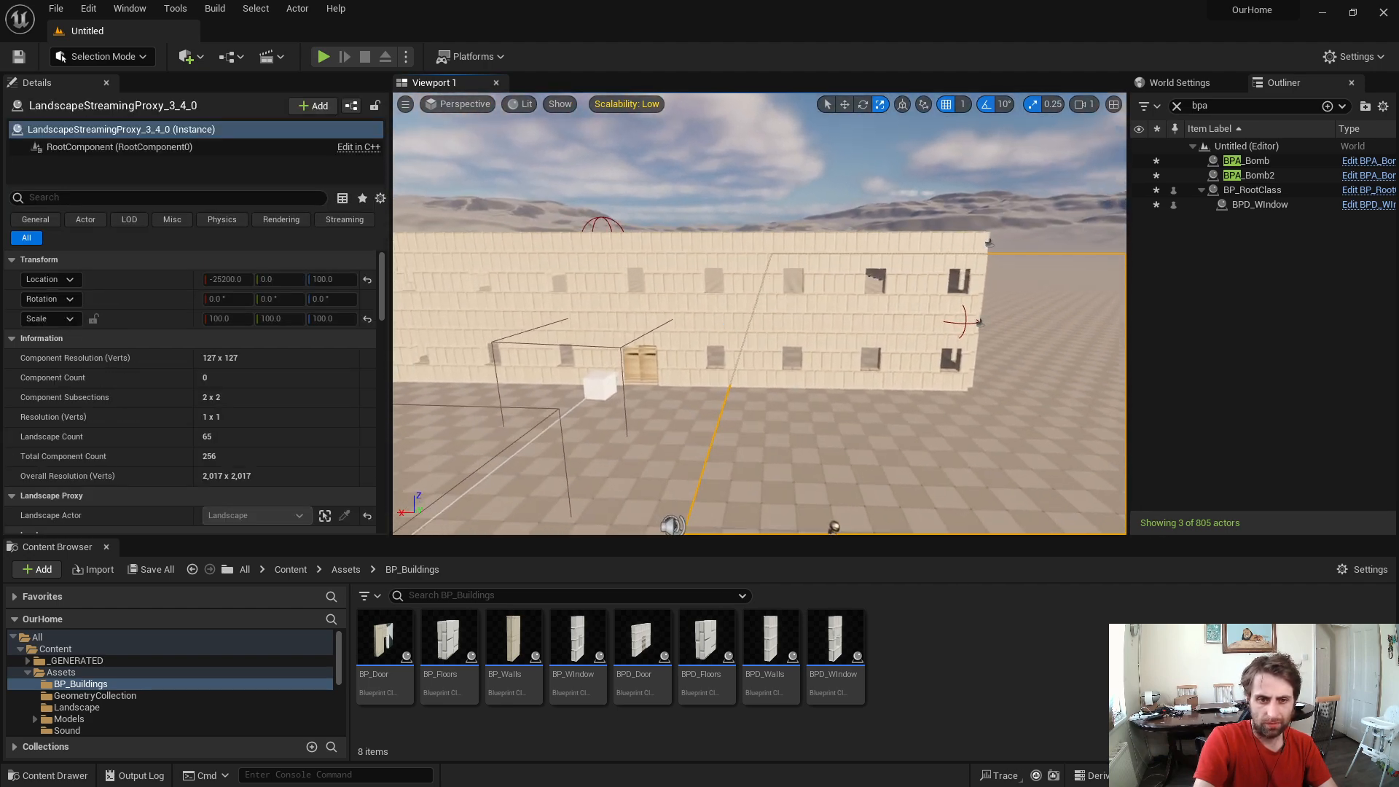
left_click(717, 336)
left_click(1253, 190)
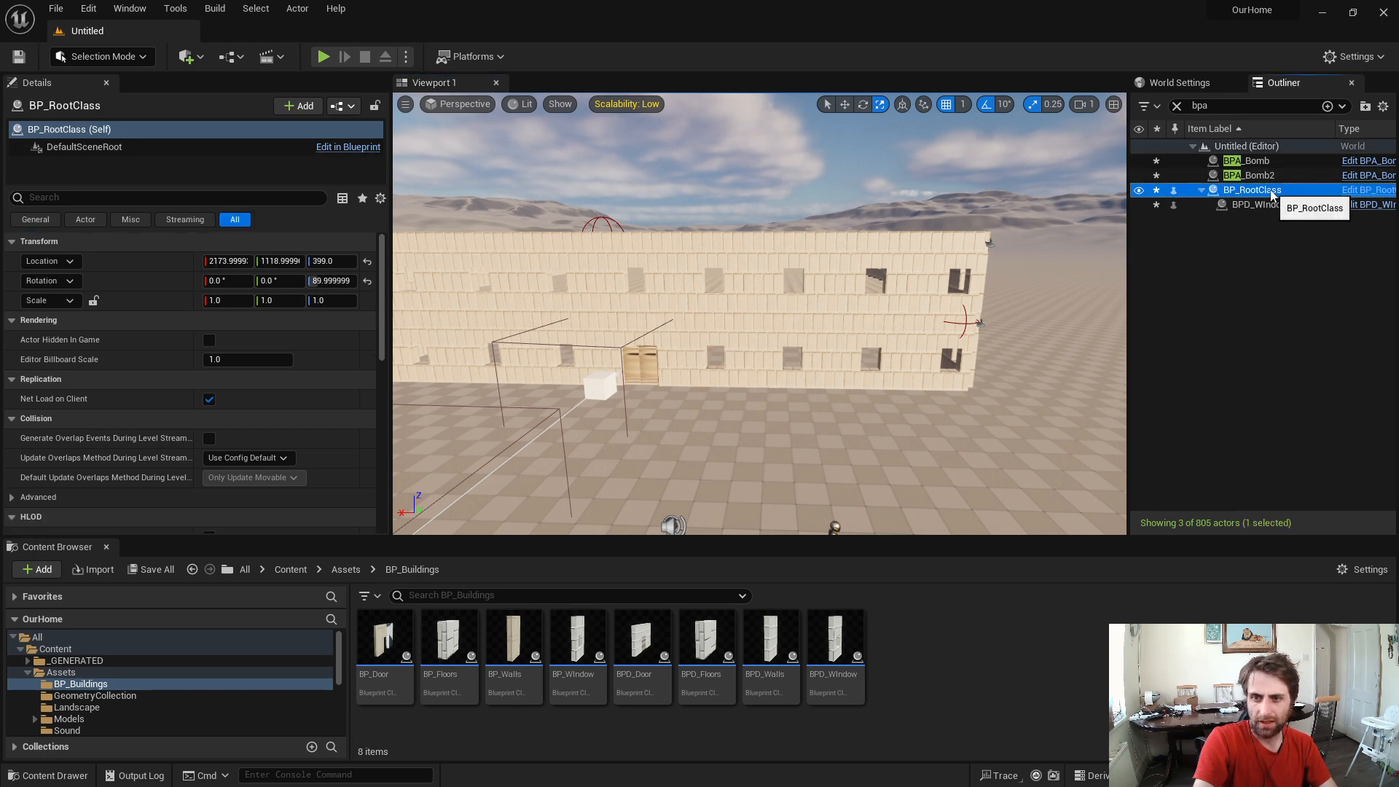
left_click(1176, 106)
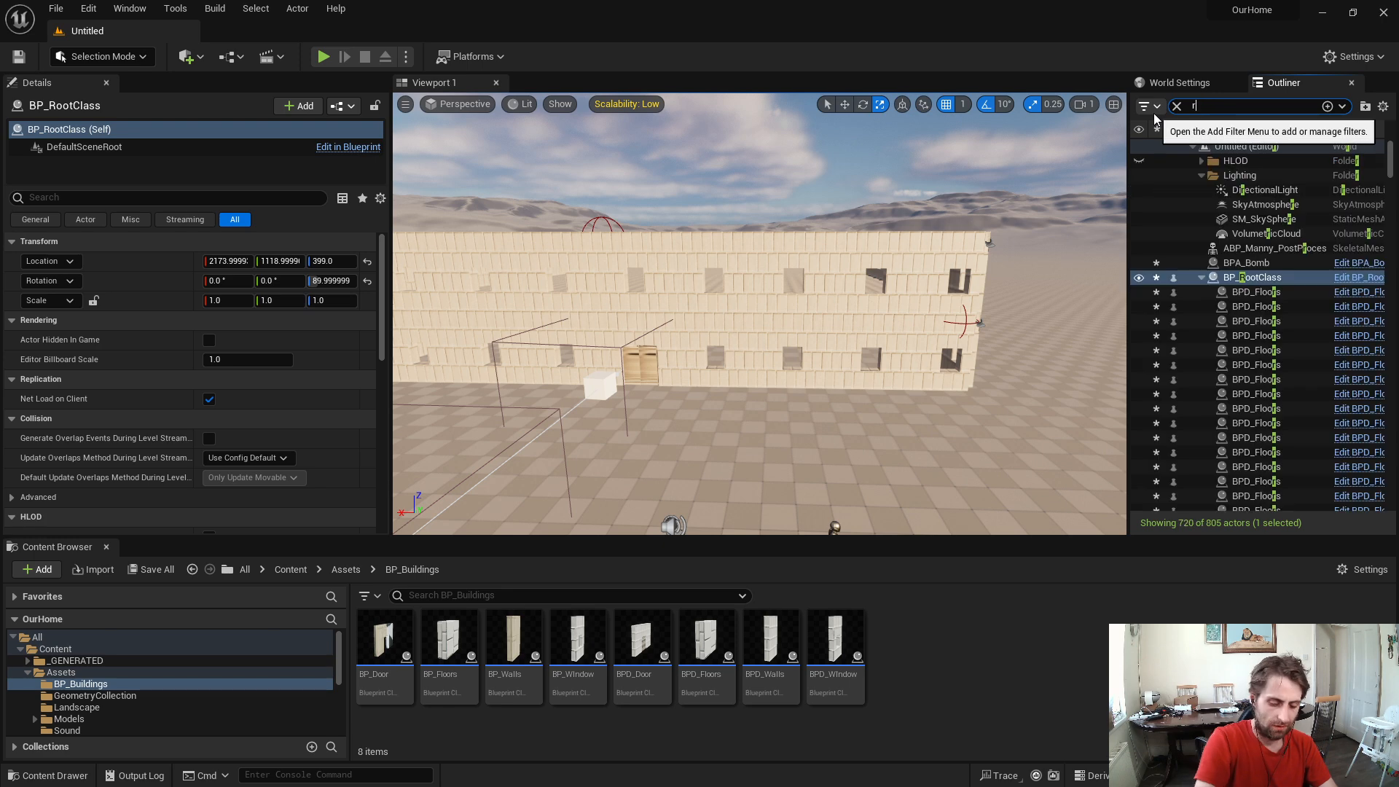
type("root")
left_click(1238, 160, "shift")
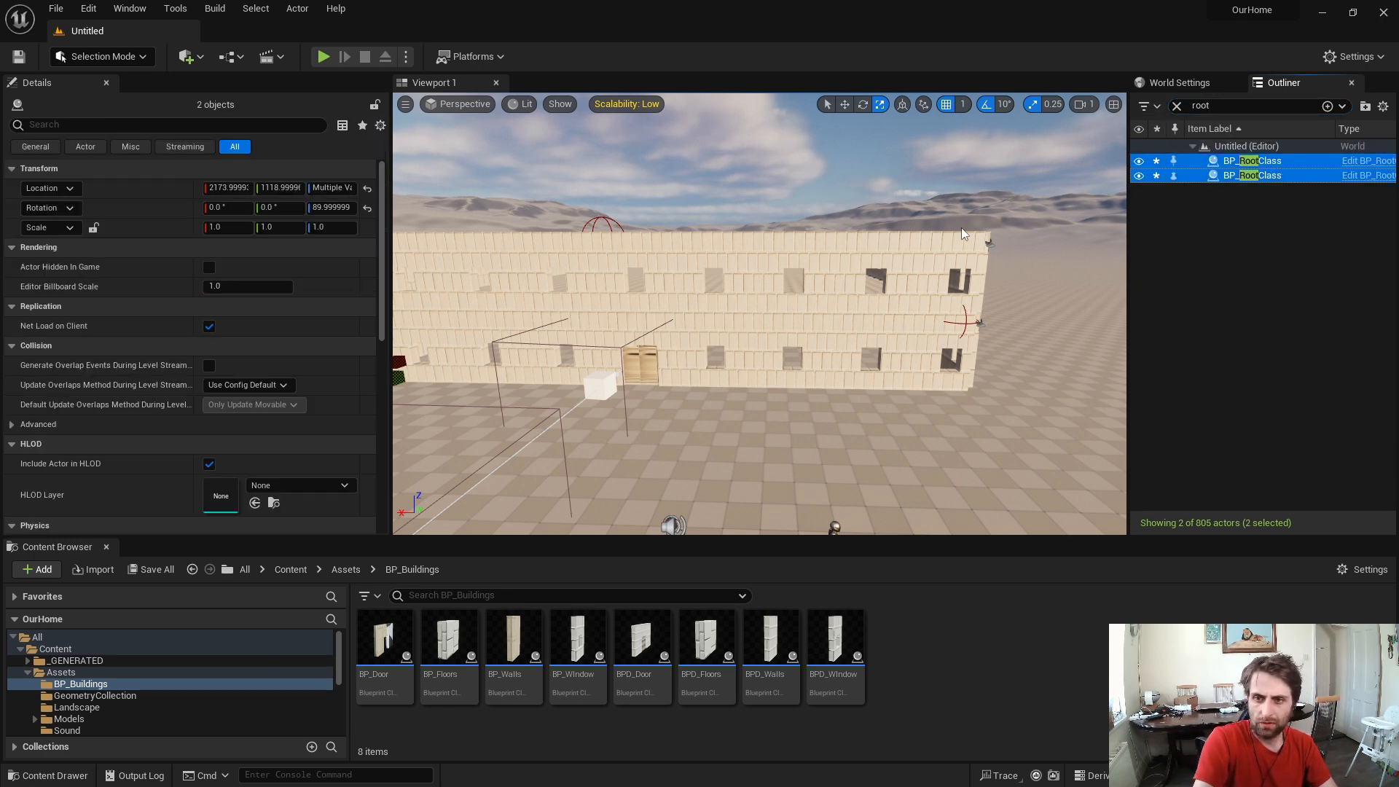
Move the whole building via both root actors to about X 2246 and Y 1671.
key("f")
key("w")
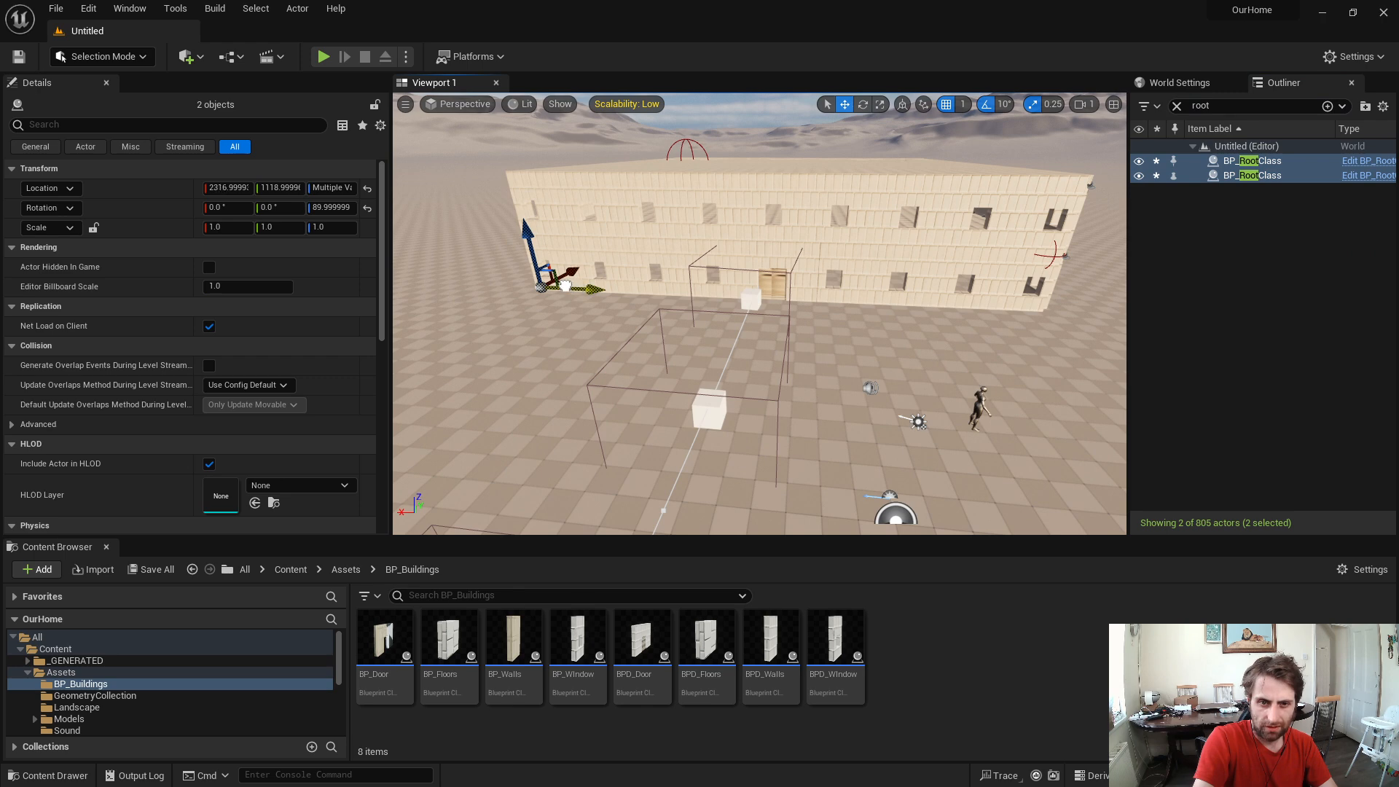
left_click_drag(563, 285, 543, 284)
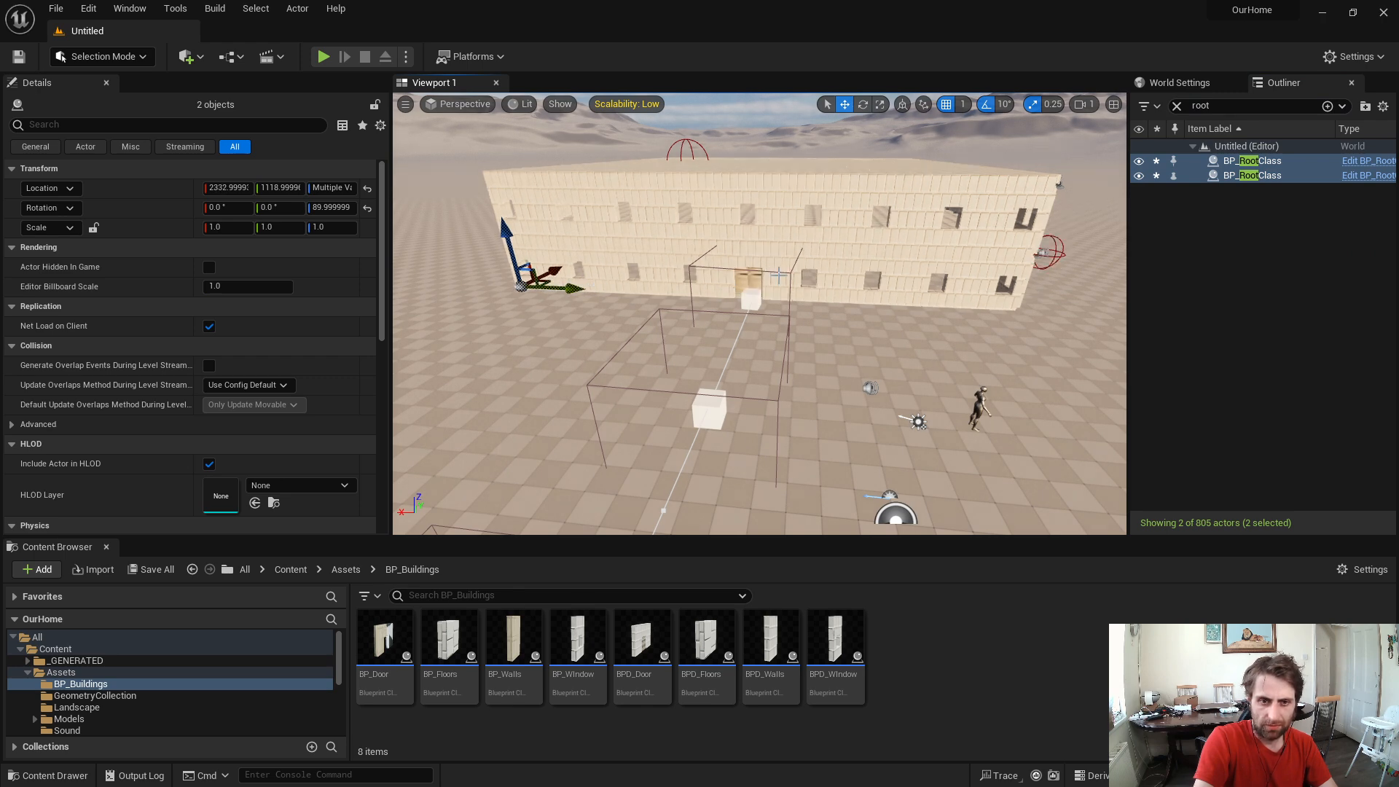
right_click_drag(778, 276, 878, 278)
key("a")
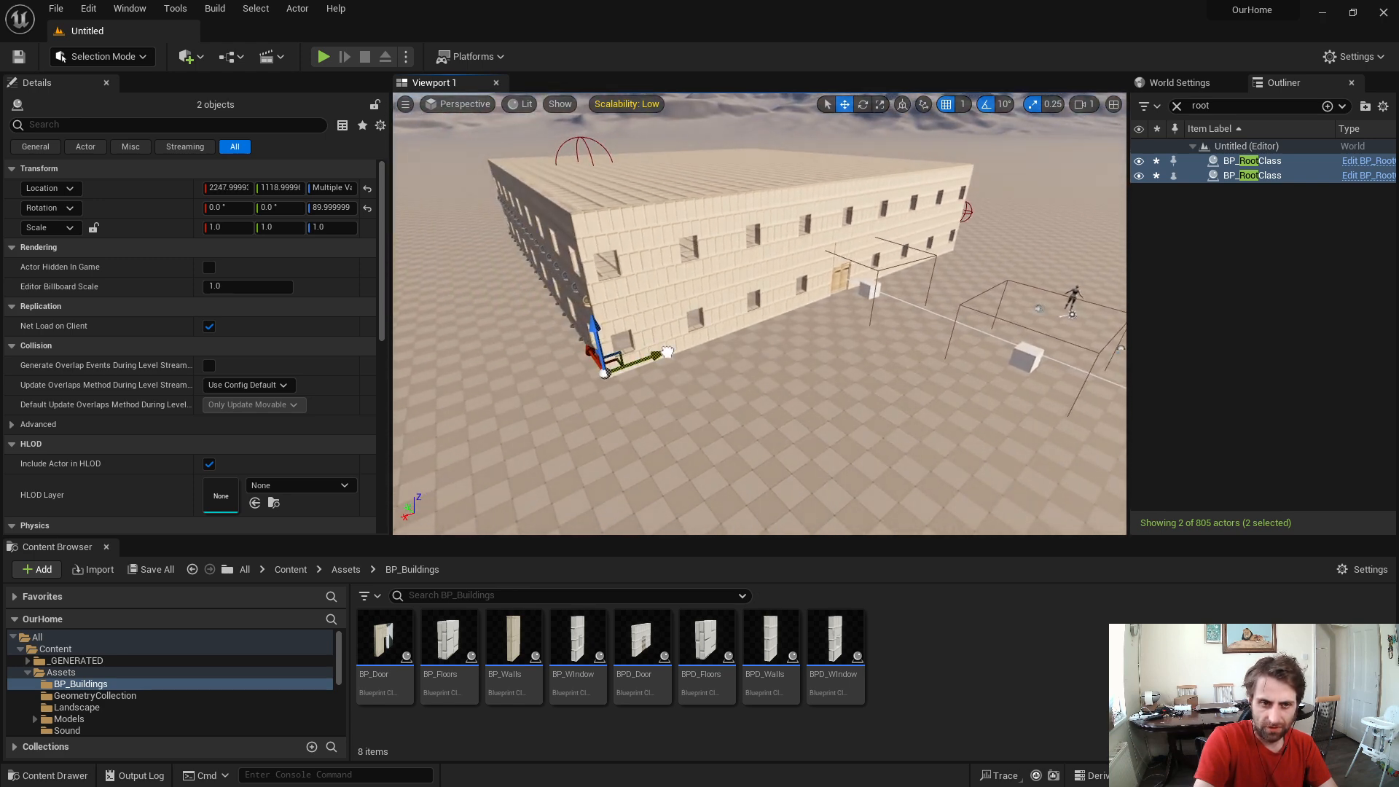
left_click_drag(667, 350, 666, 350)
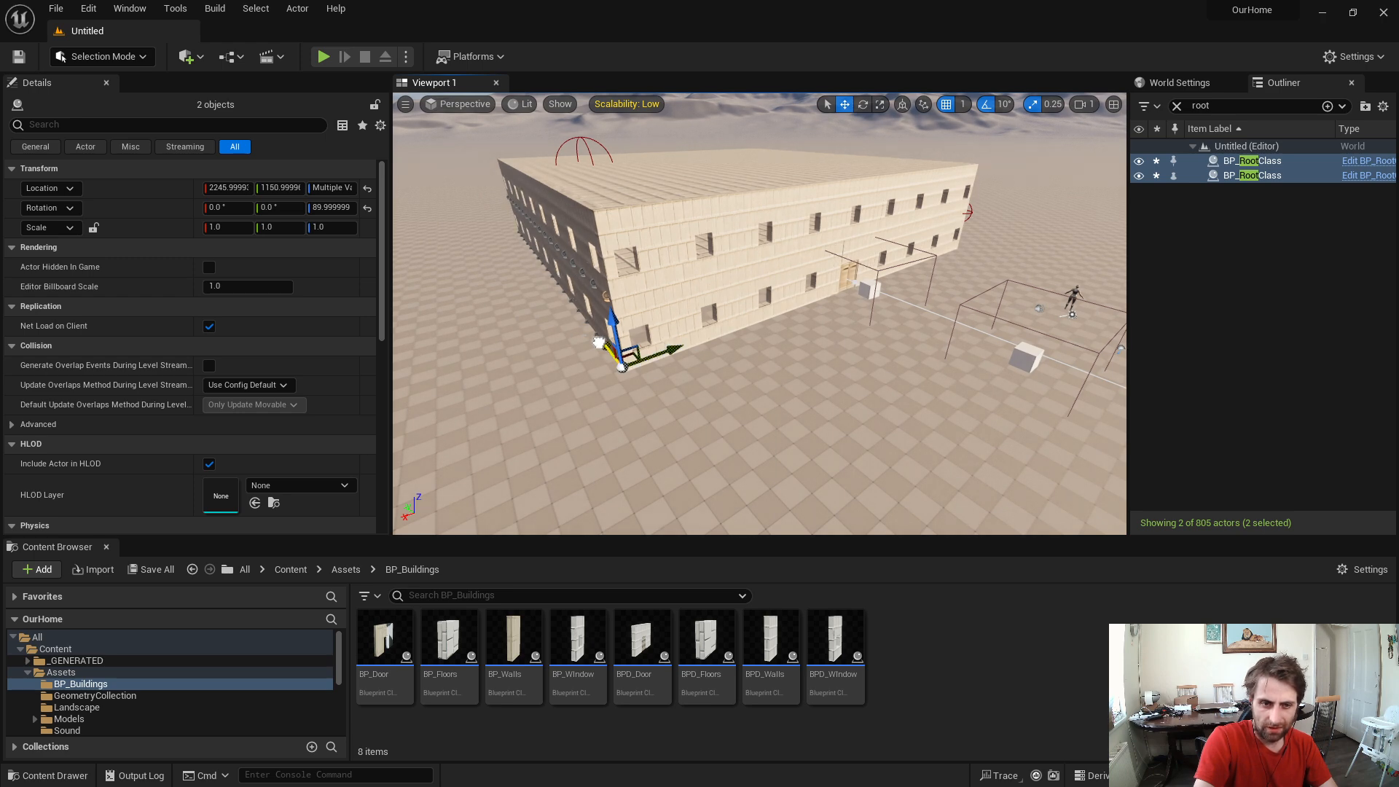
left_click_drag(580, 327, 580, 326)
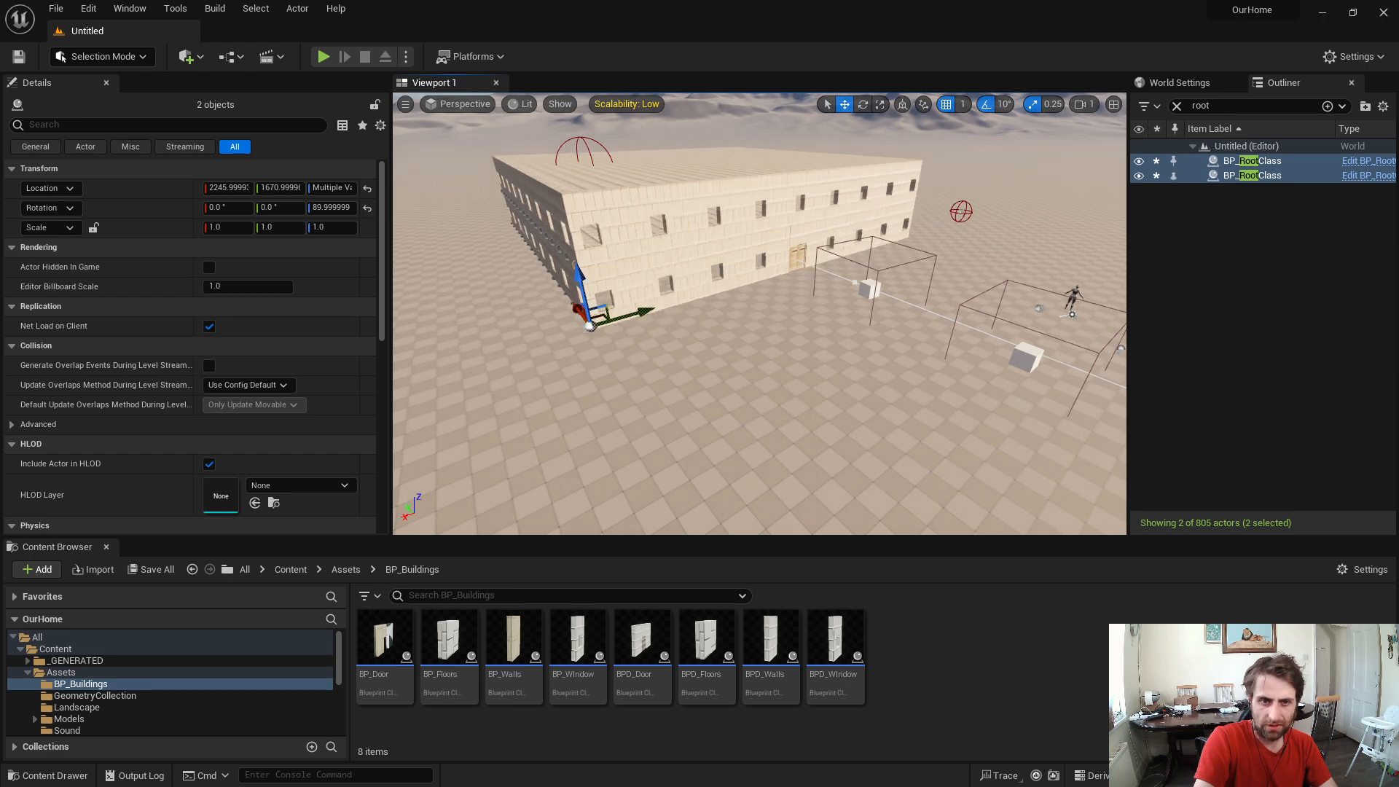
Select the bomb beside the building and move it to the front wall near the entrance, at Y 1663.
key("w")
right_click_drag(824, 349, 892, 303)
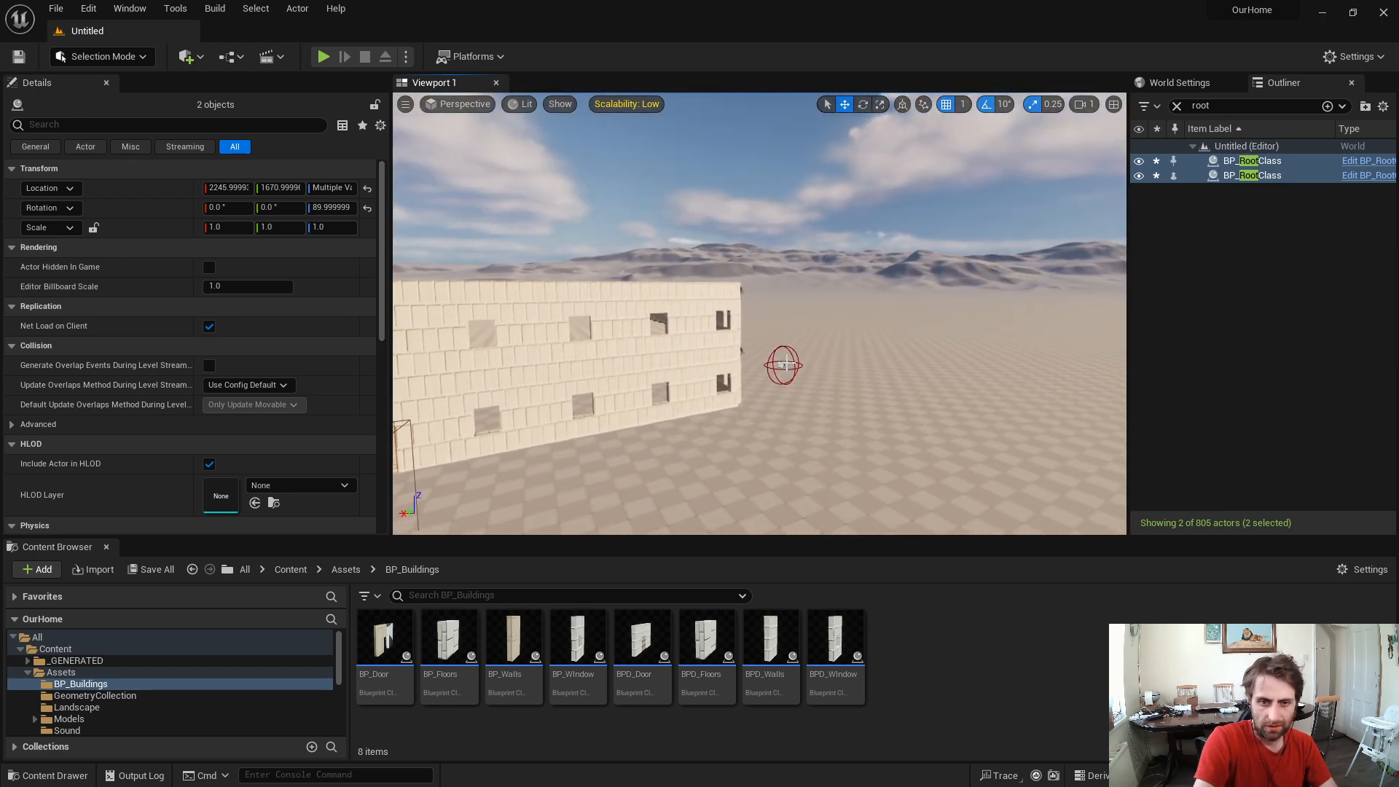
left_click(784, 364)
left_click_drag(754, 354, 712, 355)
key("d")
right_click_drag(713, 355, 590, 368)
left_click_drag(856, 335, 611, 319)
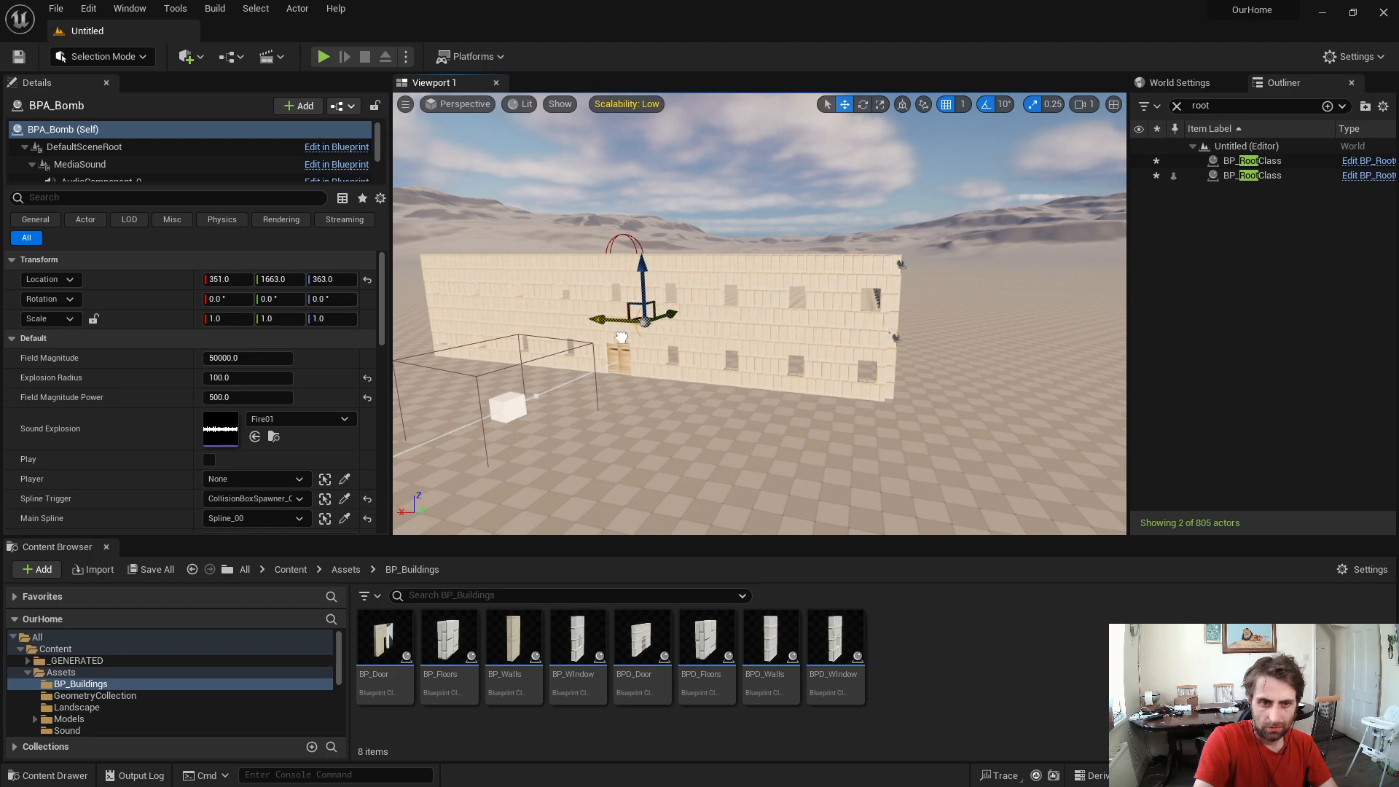
Line the bomb up with the entrance door at X 554 and lower it to Z 178.
key("w")
right_click_drag(612, 318, 658, 300)
left_click_drag(659, 300, 581, 303)
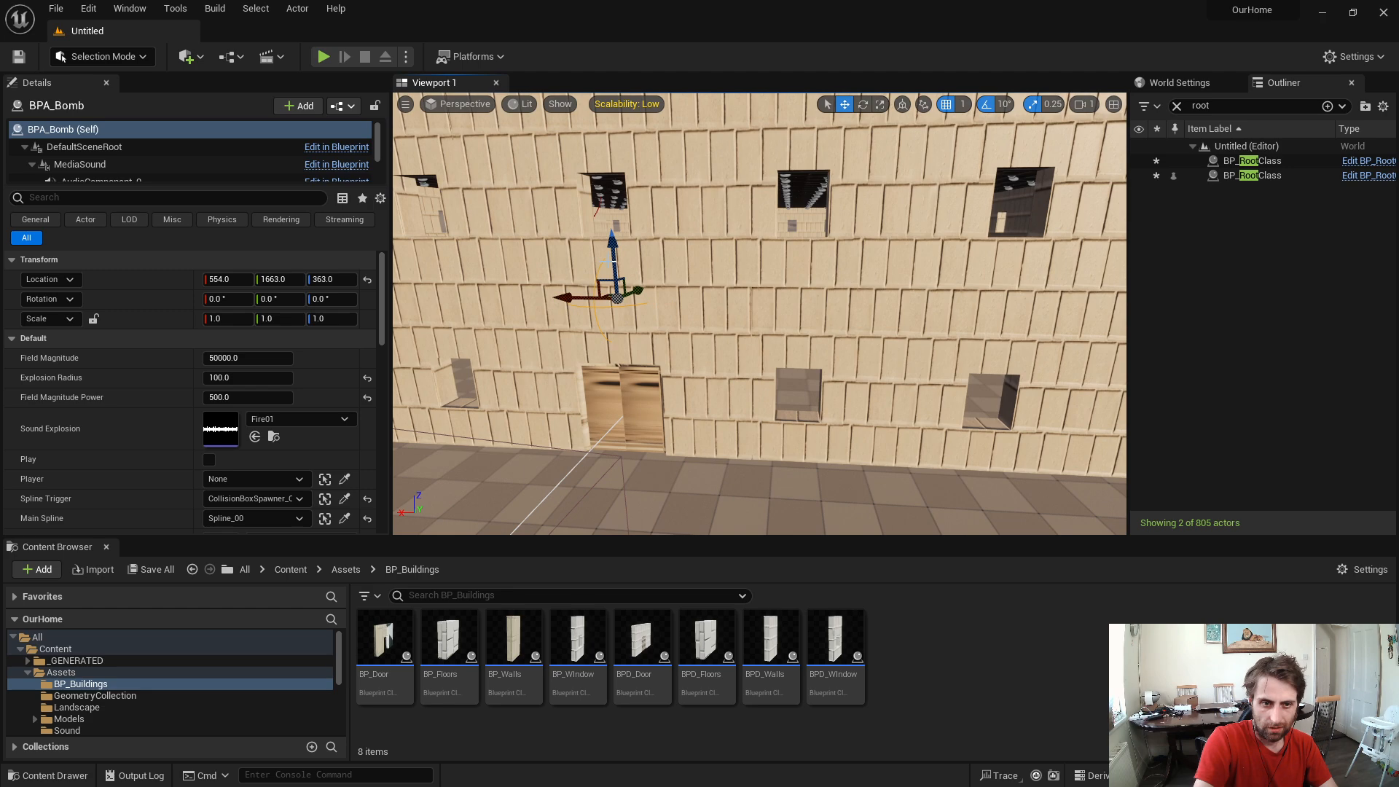
left_click_drag(614, 255, 621, 279)
left_click_drag(625, 332, 625, 334)
right_click_drag(624, 334, 566, 356)
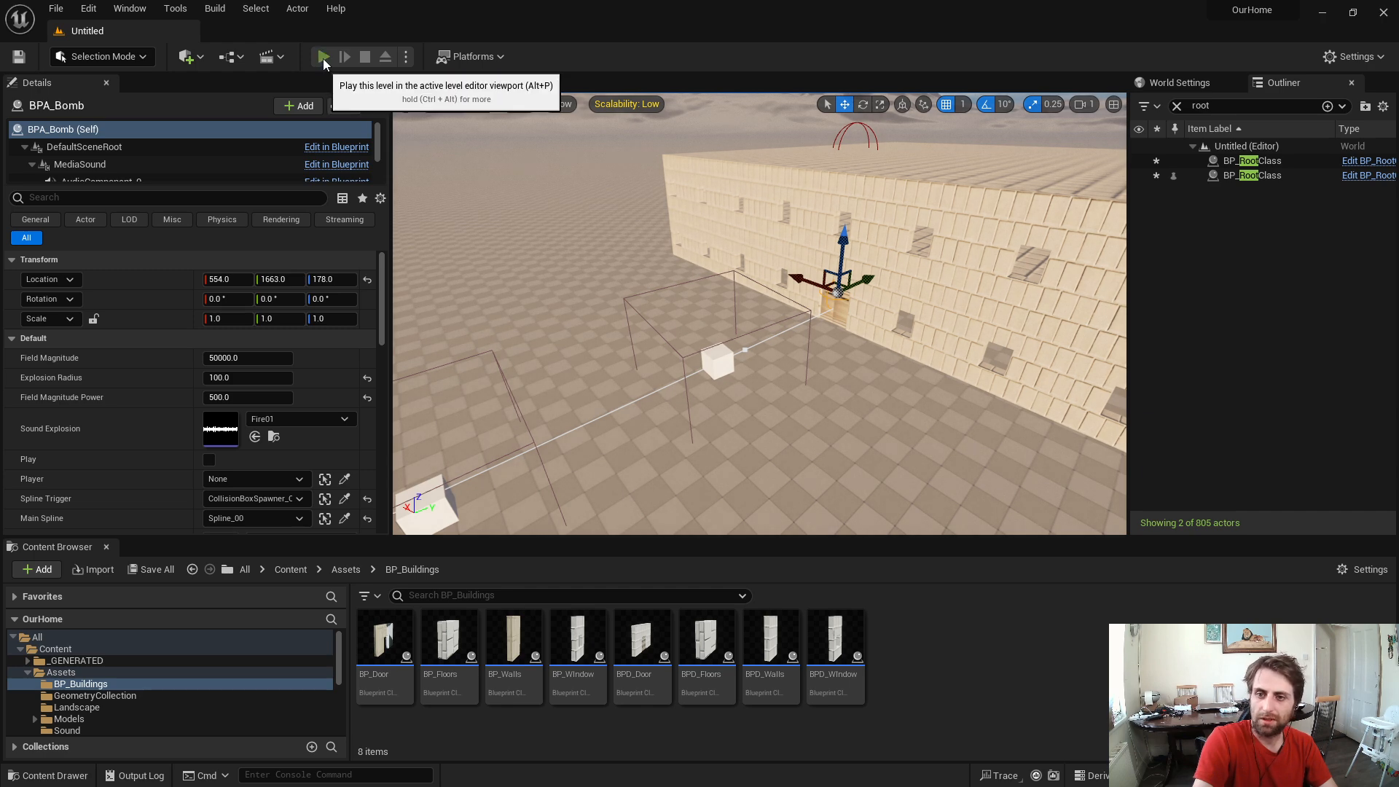
Play the level to test the bomb explosions, walk into the damaged building to examine the destruction, and stop playing.
left_click(338, 58)
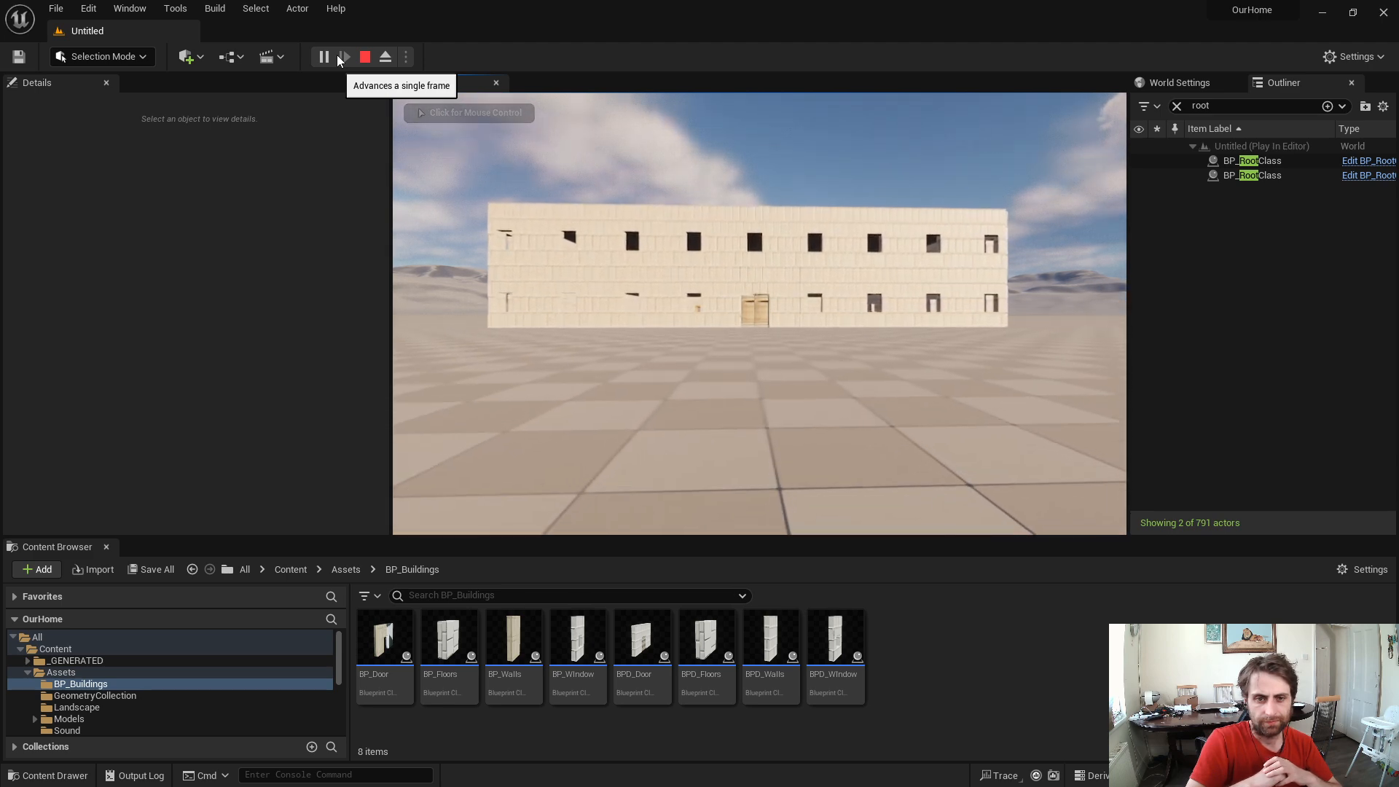
key("b")
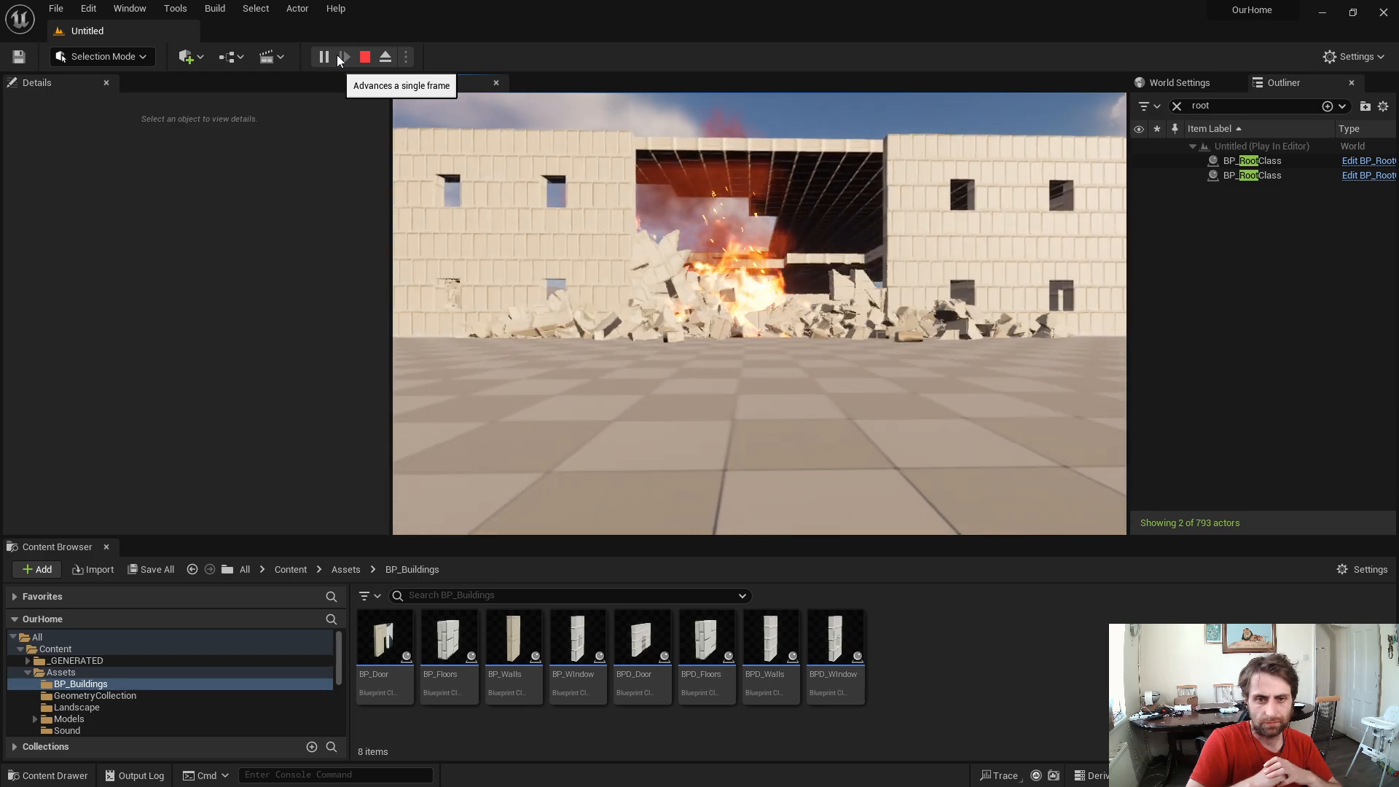
key("b")
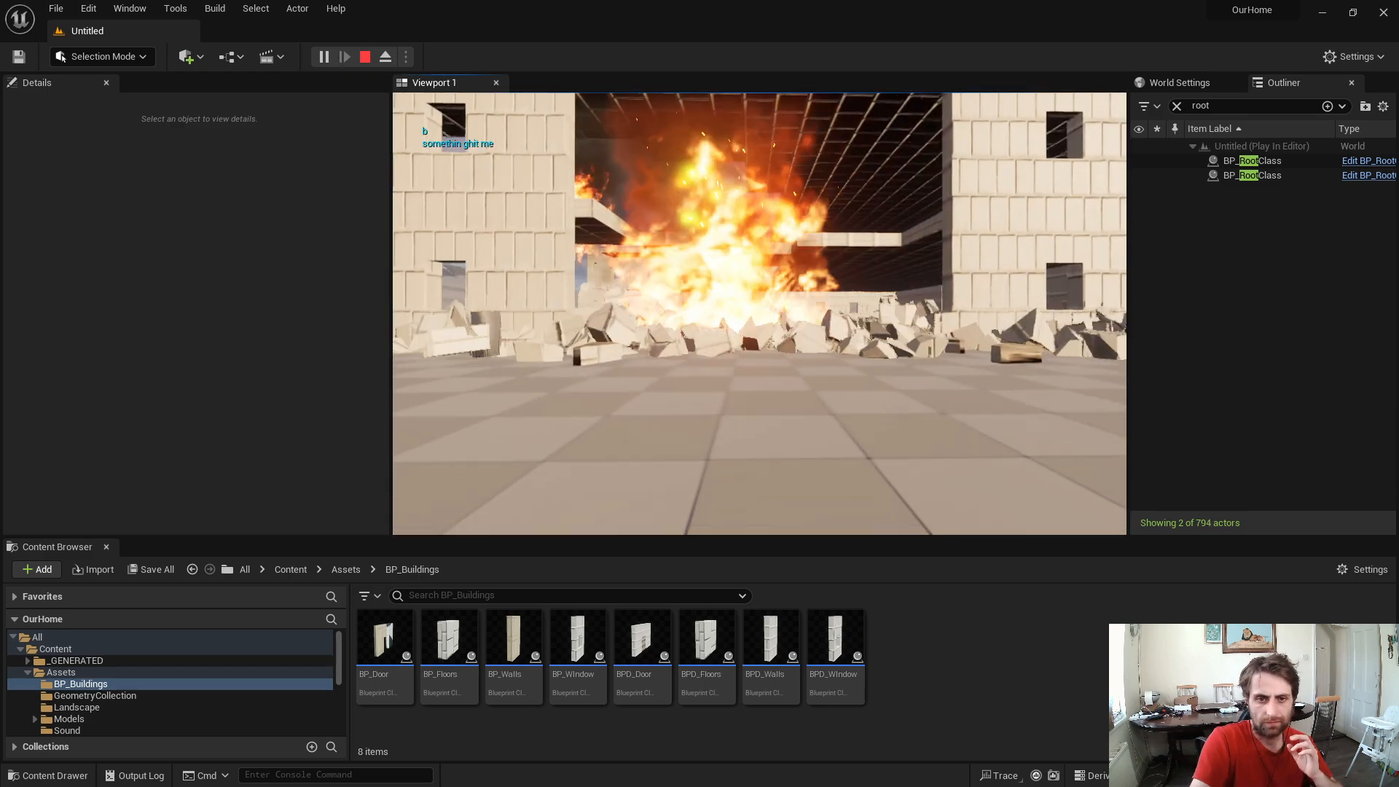
key("w")
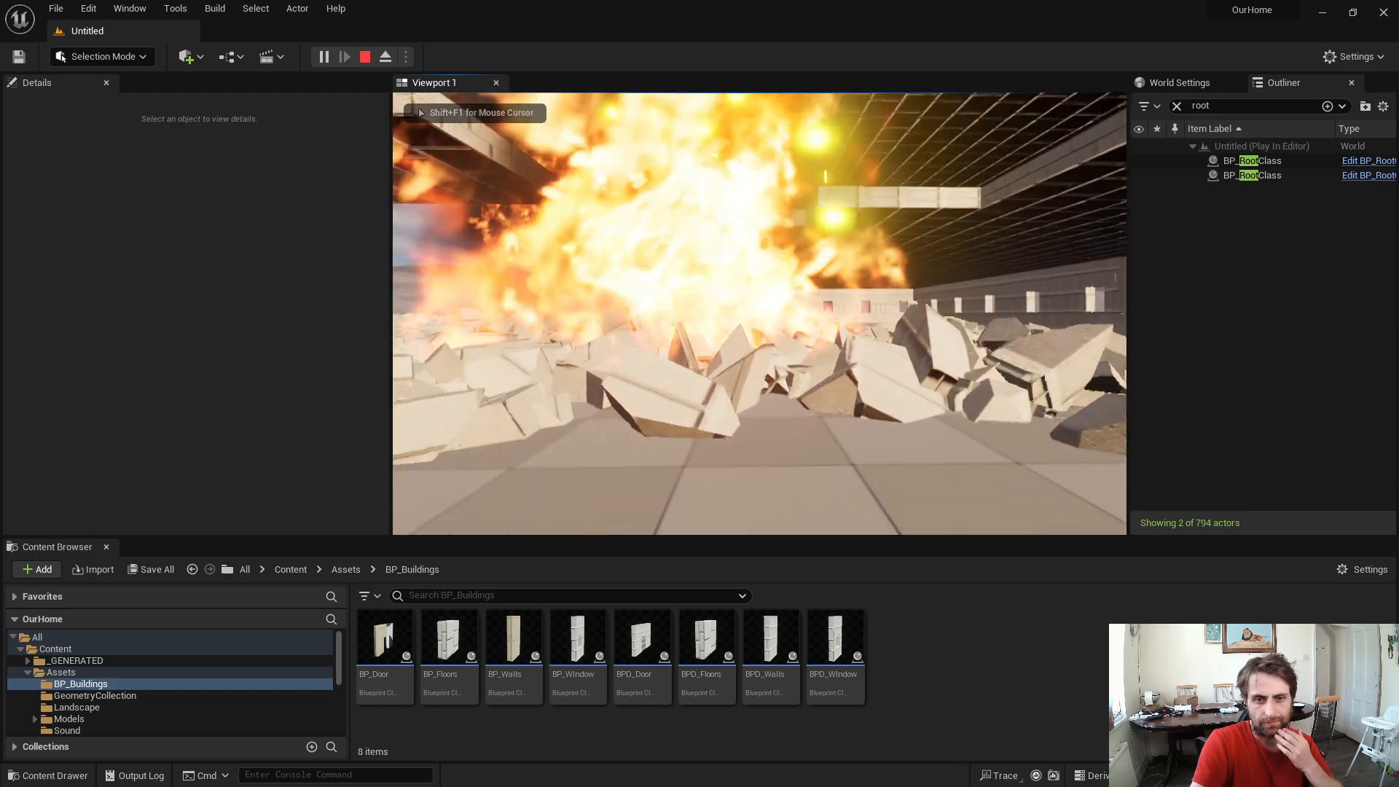
key("w")
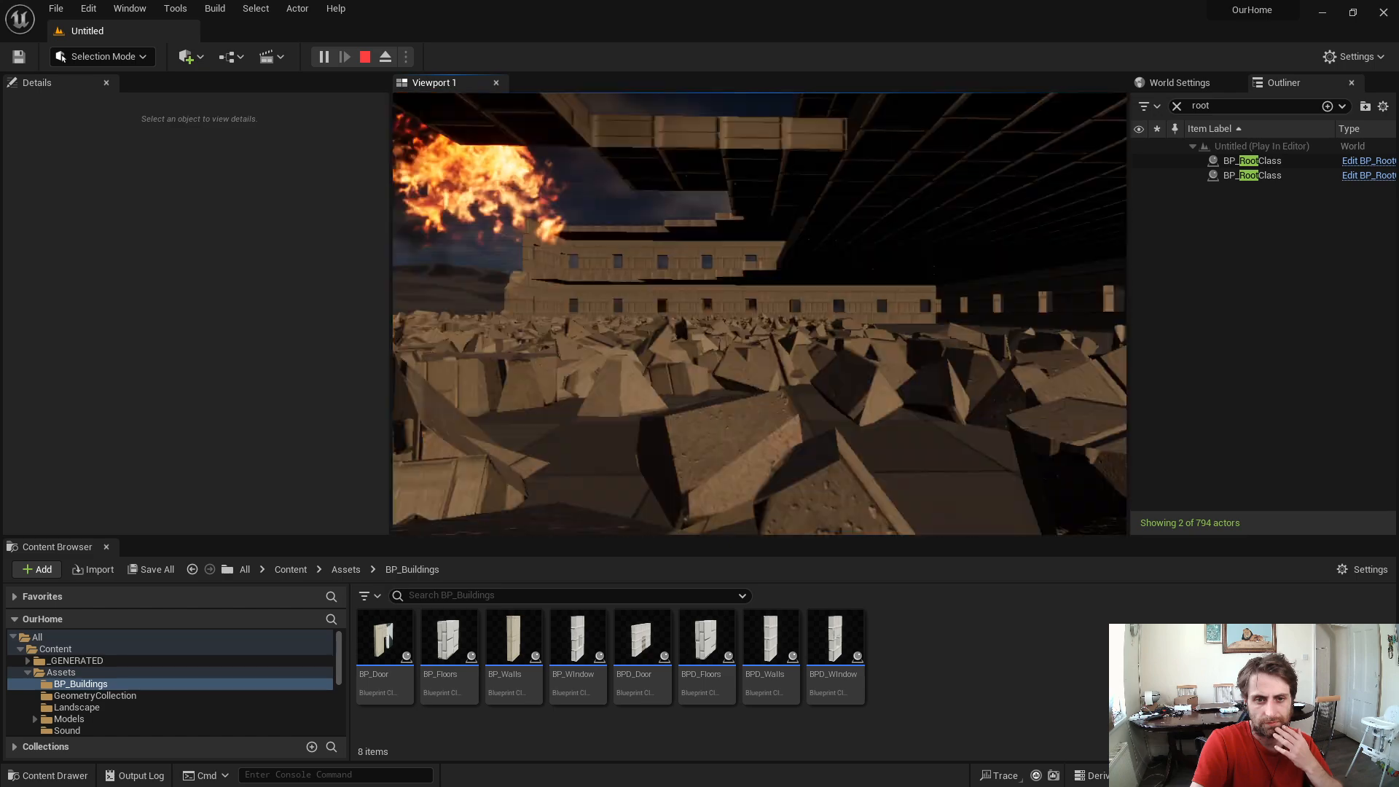
key("w")
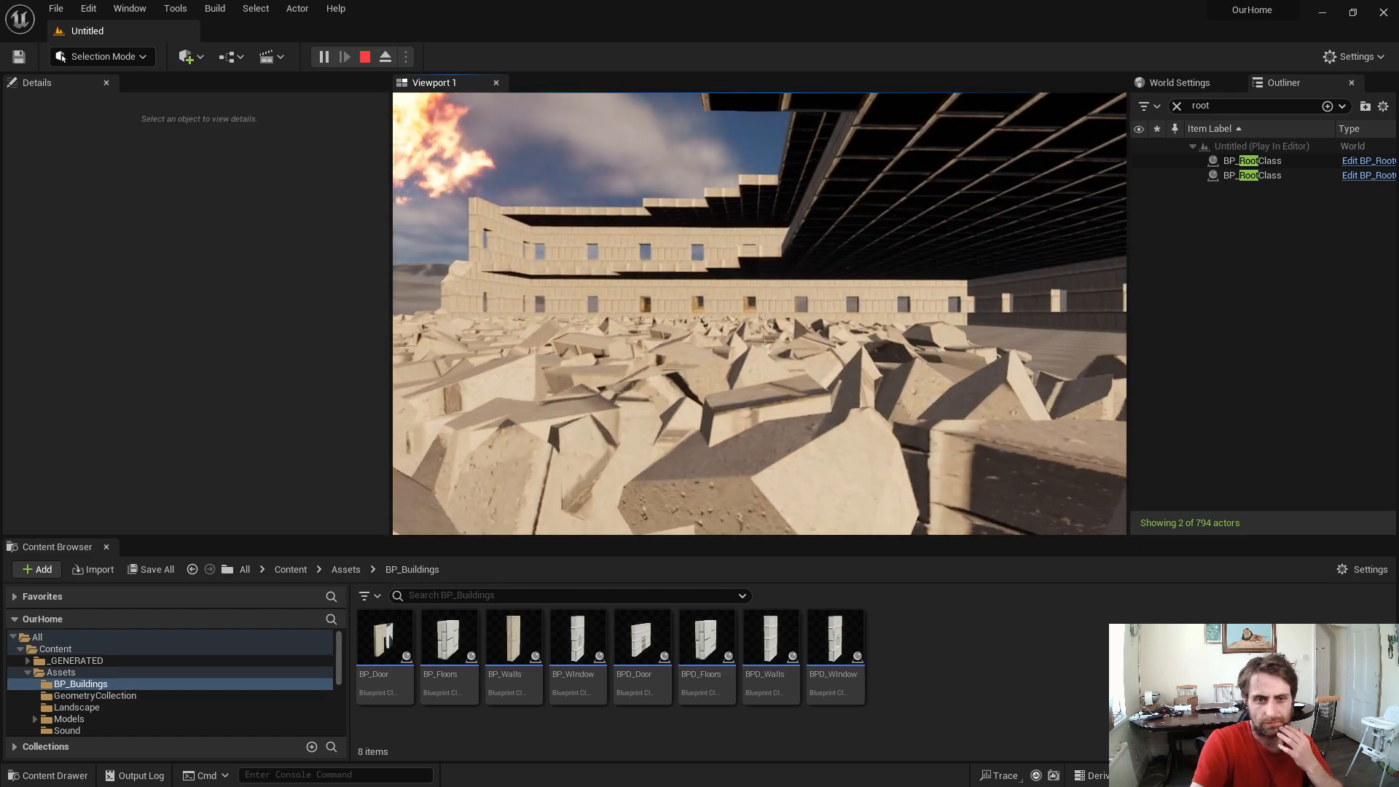
key("w")
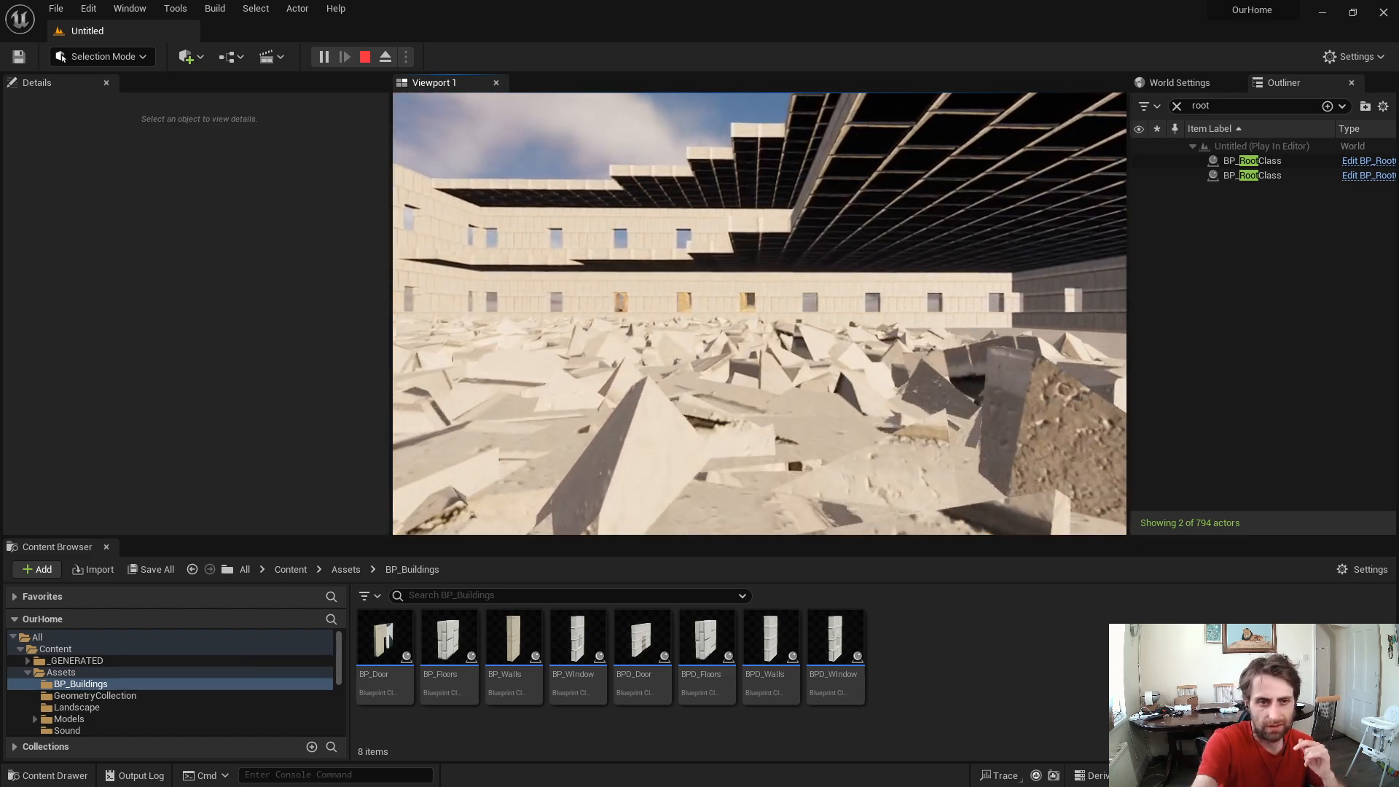
key("w")
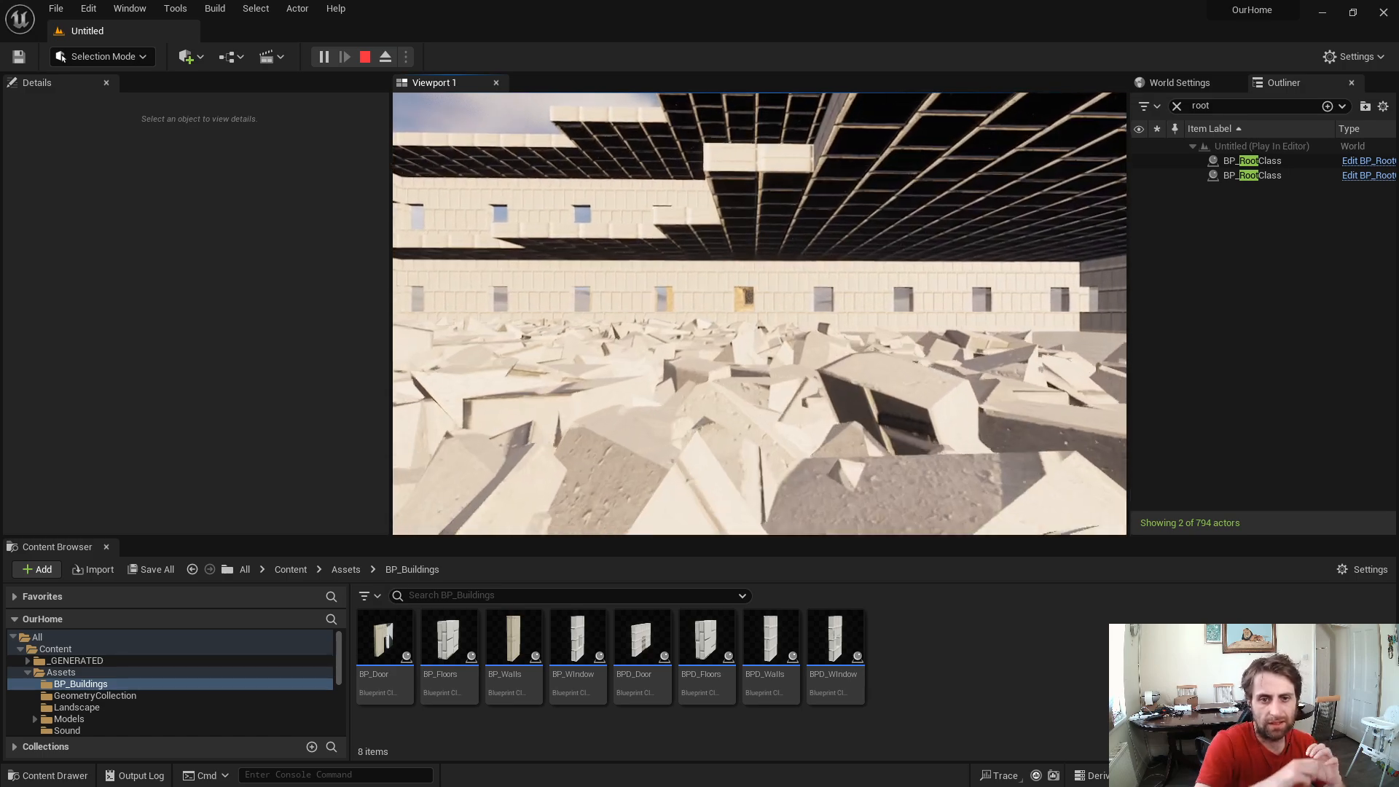
key("w")
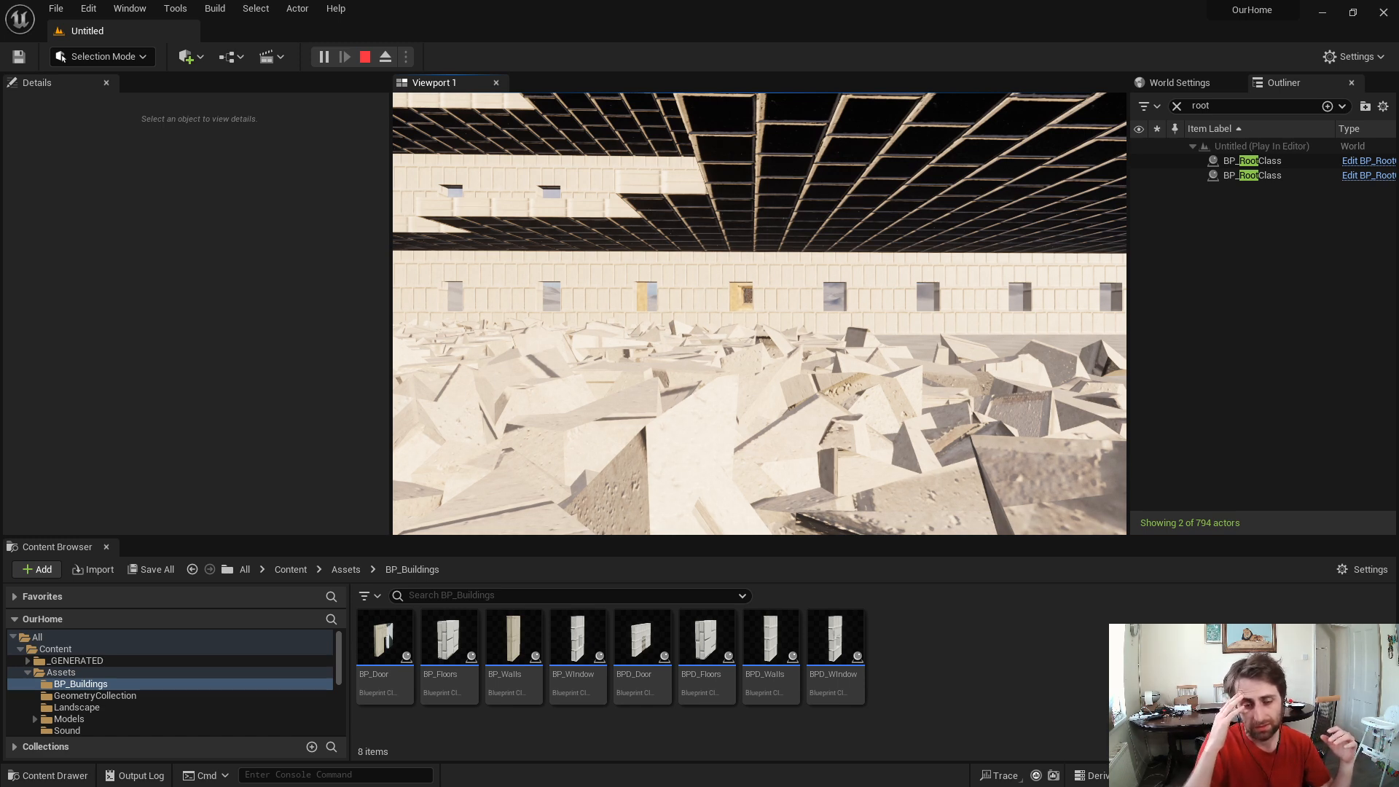
key("Escape")
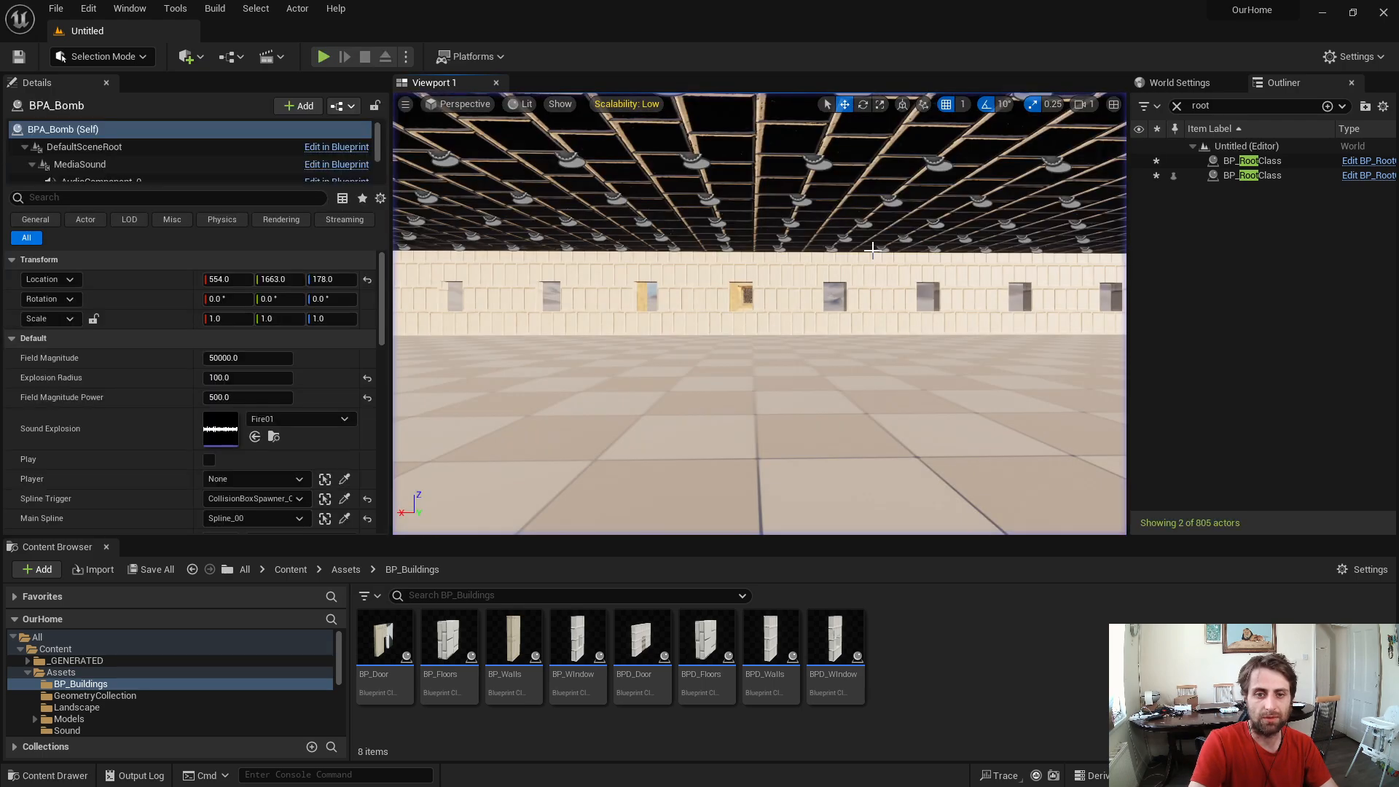
Filter the Outliner for "dyn" and focus the view on the BP_DYnamic_house actor.
right_click_drag(833, 229, 936, 326)
key("s")
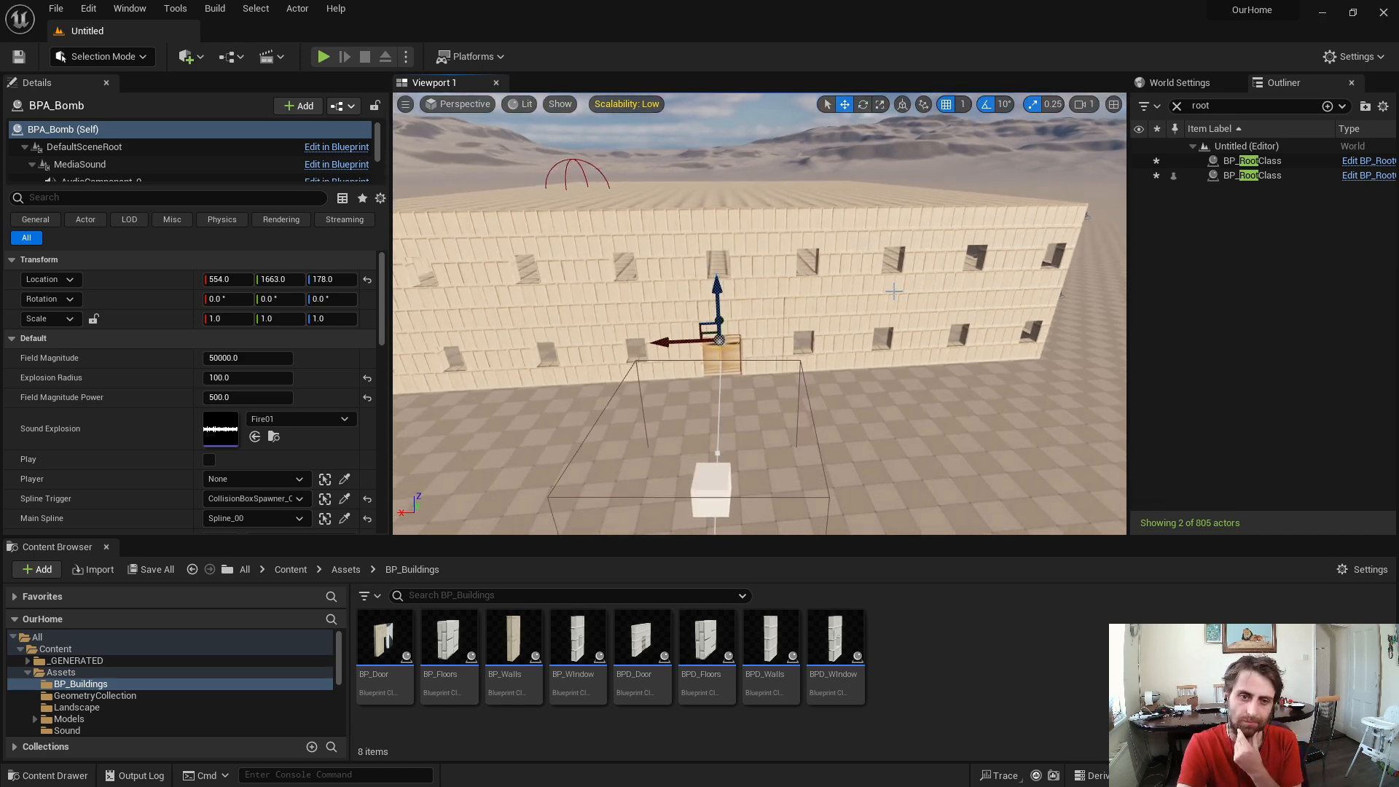
right_click_drag(893, 291, 948, 265)
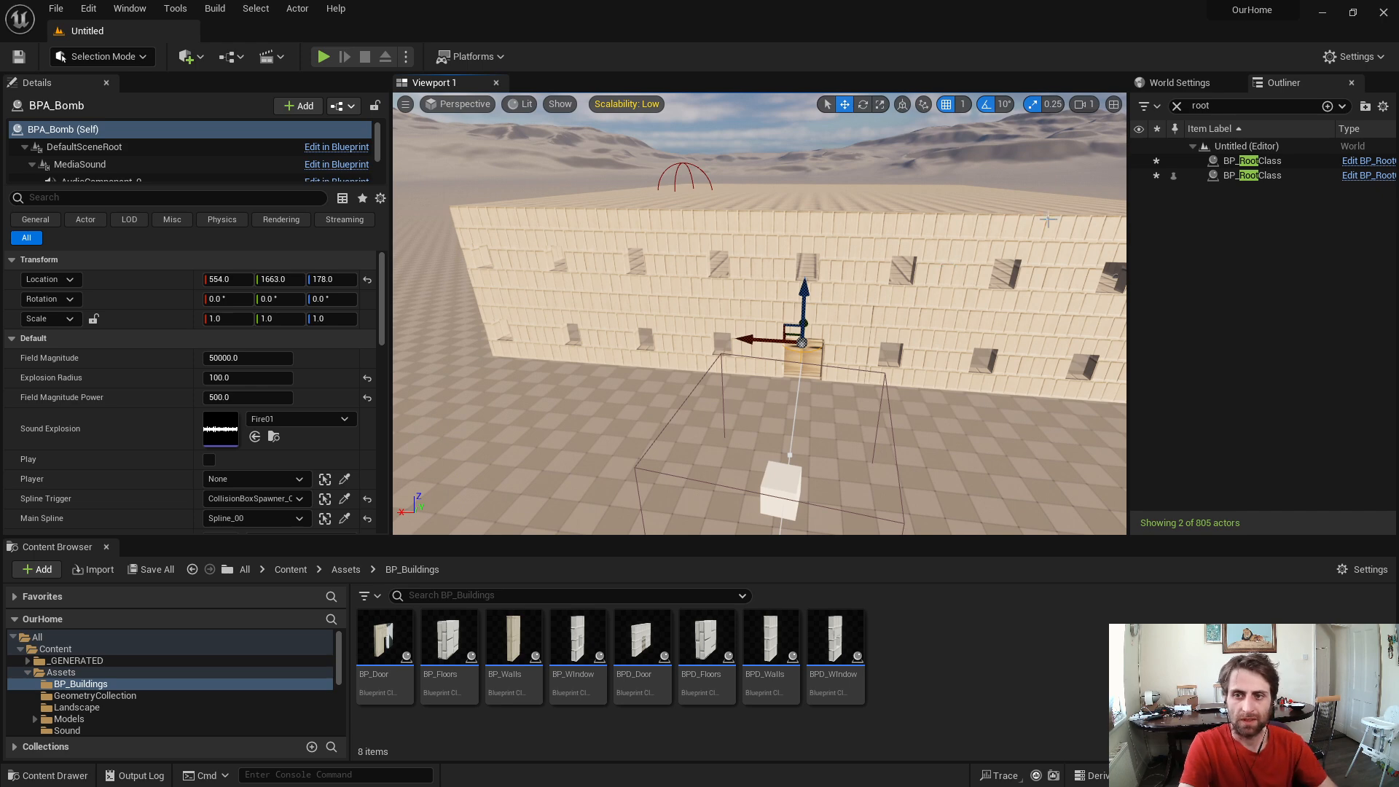
type("dyn")
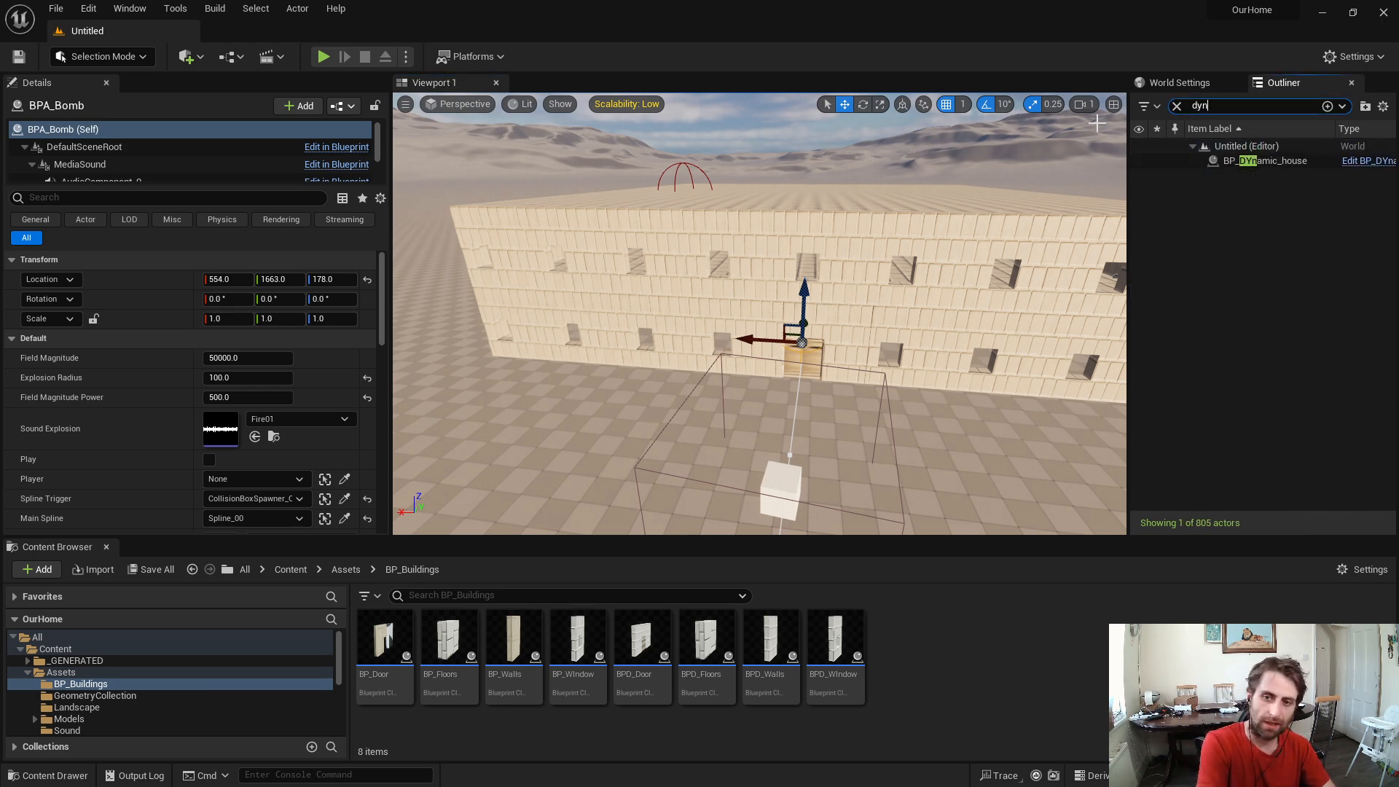
double_click(1278, 162)
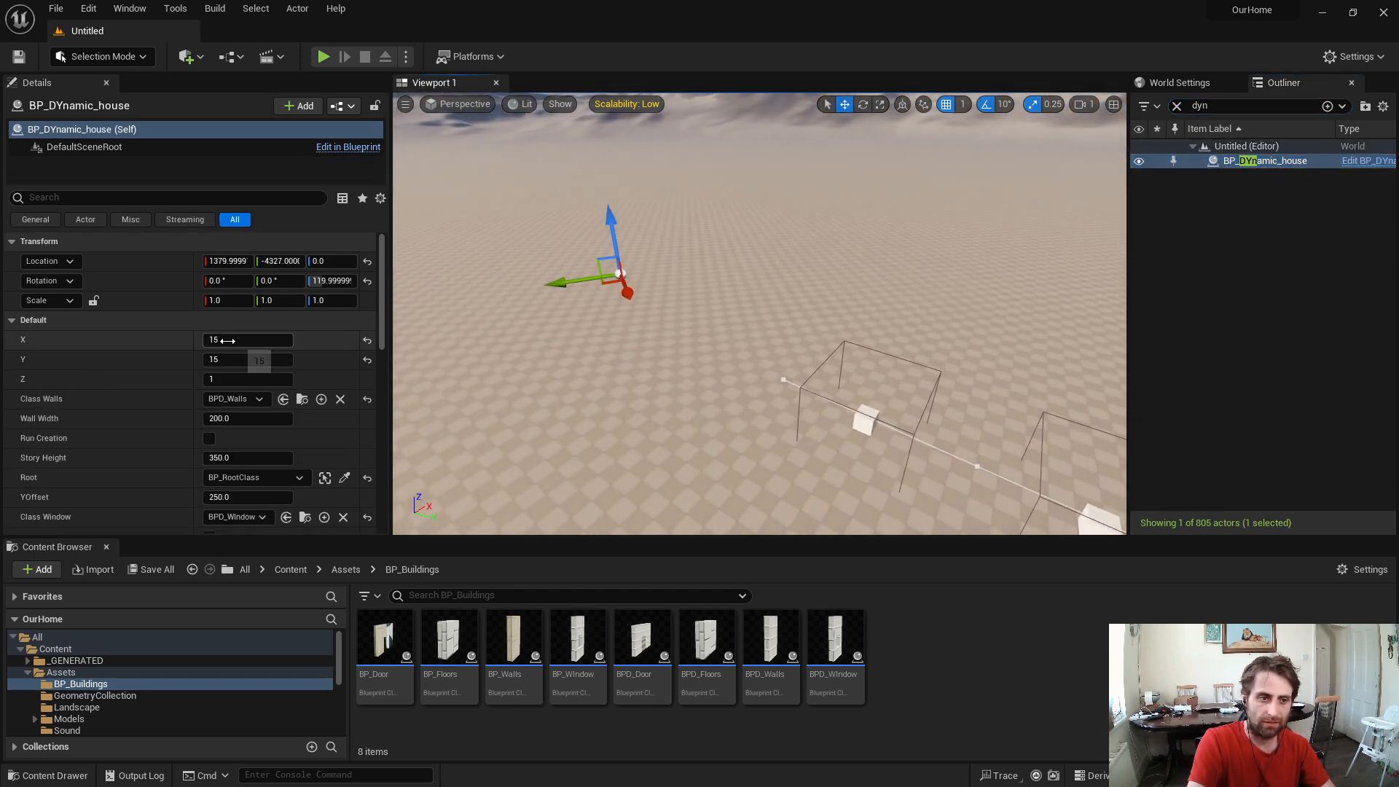
Review the BP_DYnamic_house building options and spawn a building from it with the current settings.
scroll(227, 341, "down", 3)
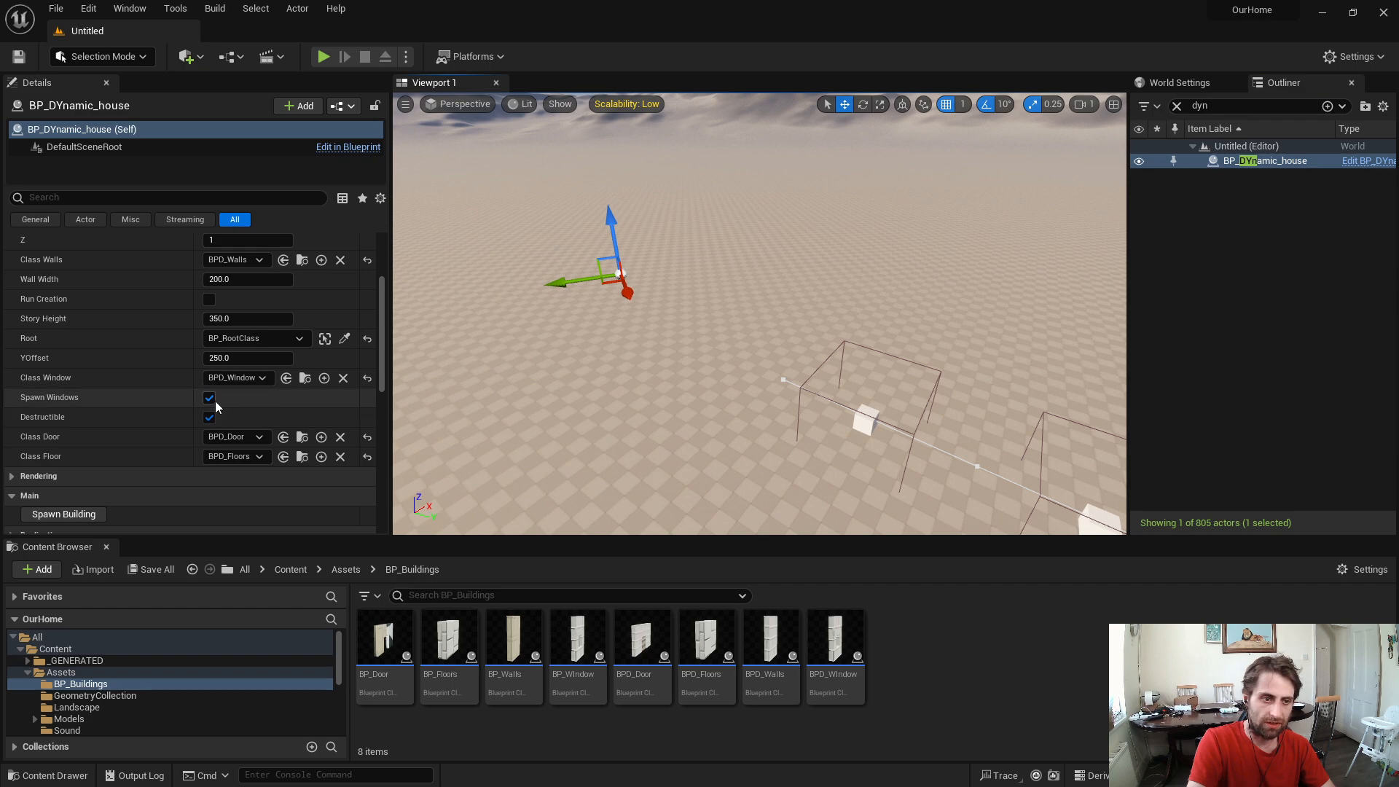
scroll(217, 414, "up", 1)
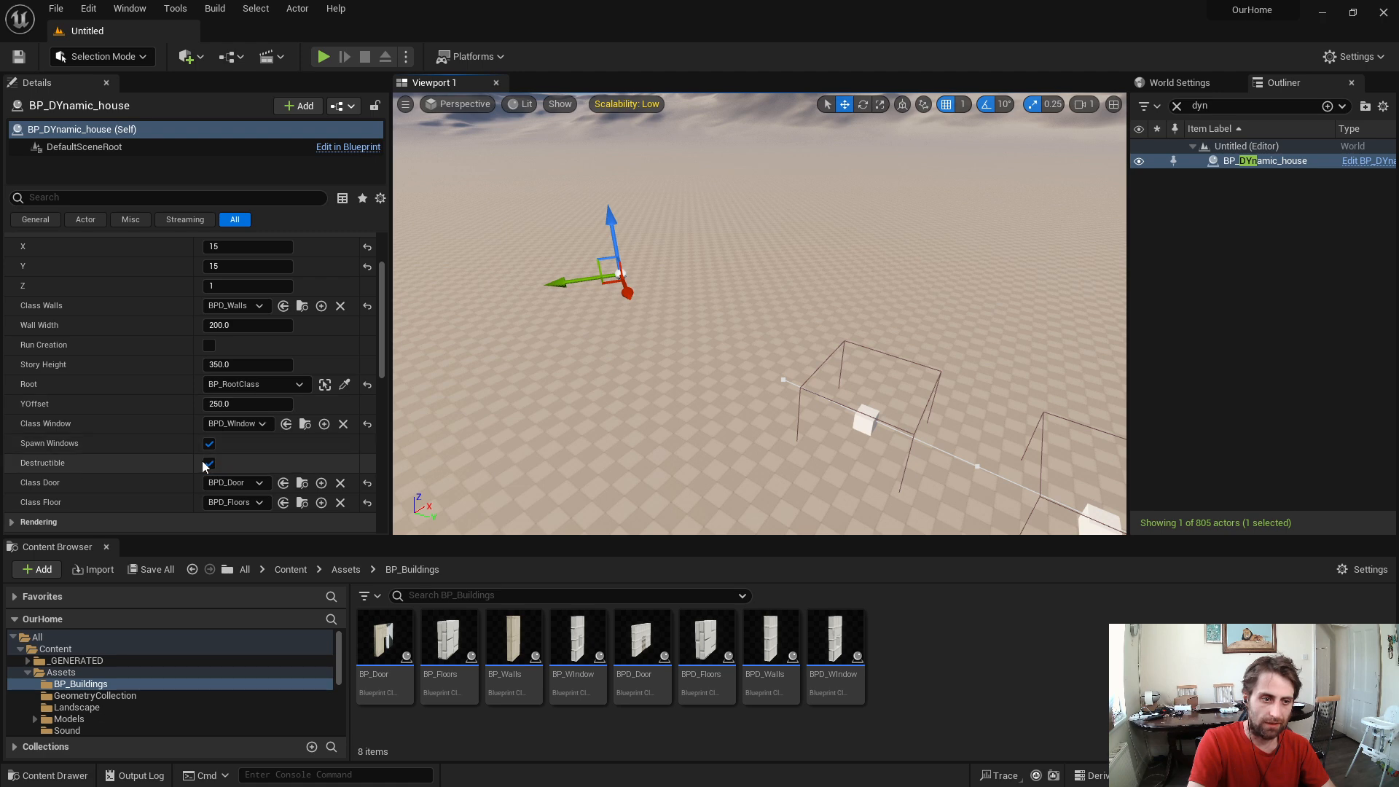
right_click_drag(781, 294, 1020, 285)
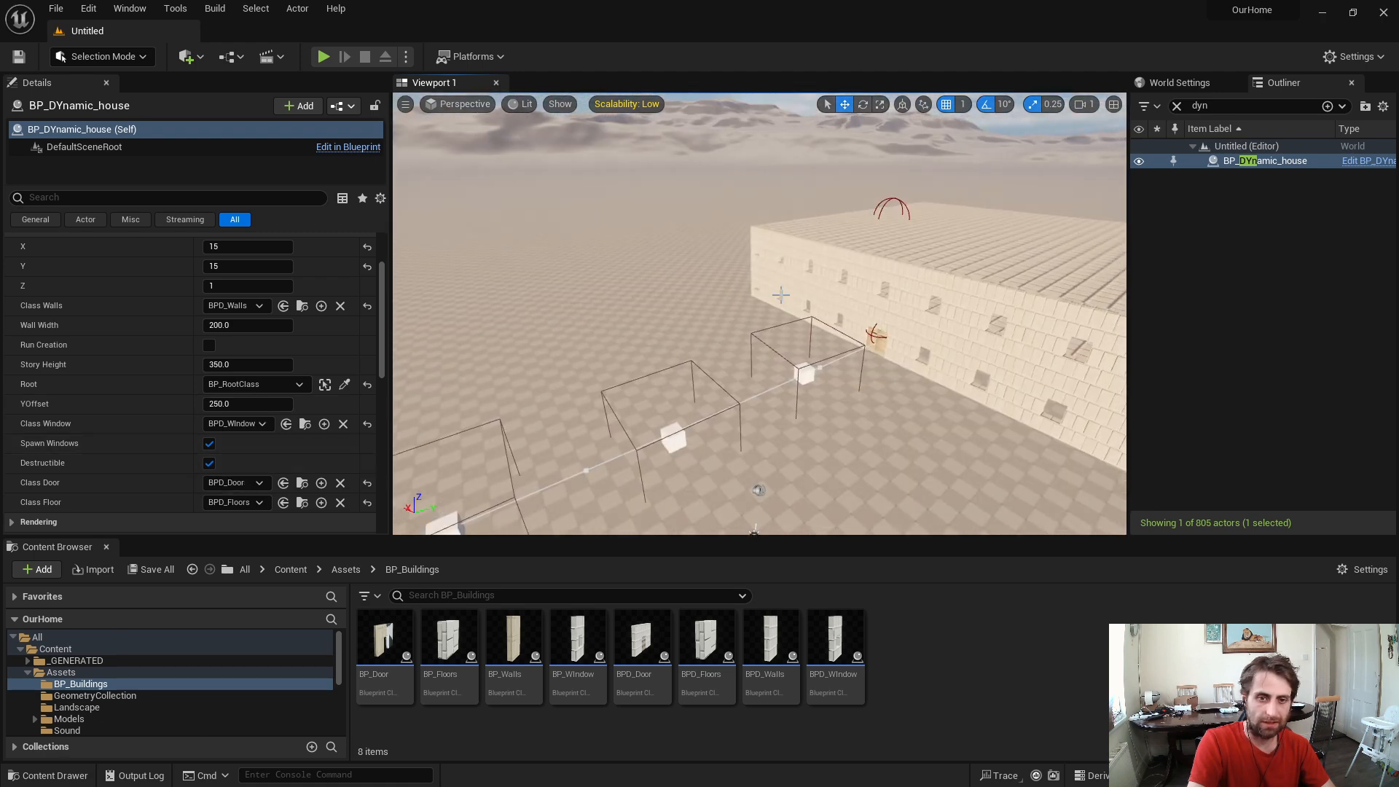
right_click_drag(934, 267, 846, 269)
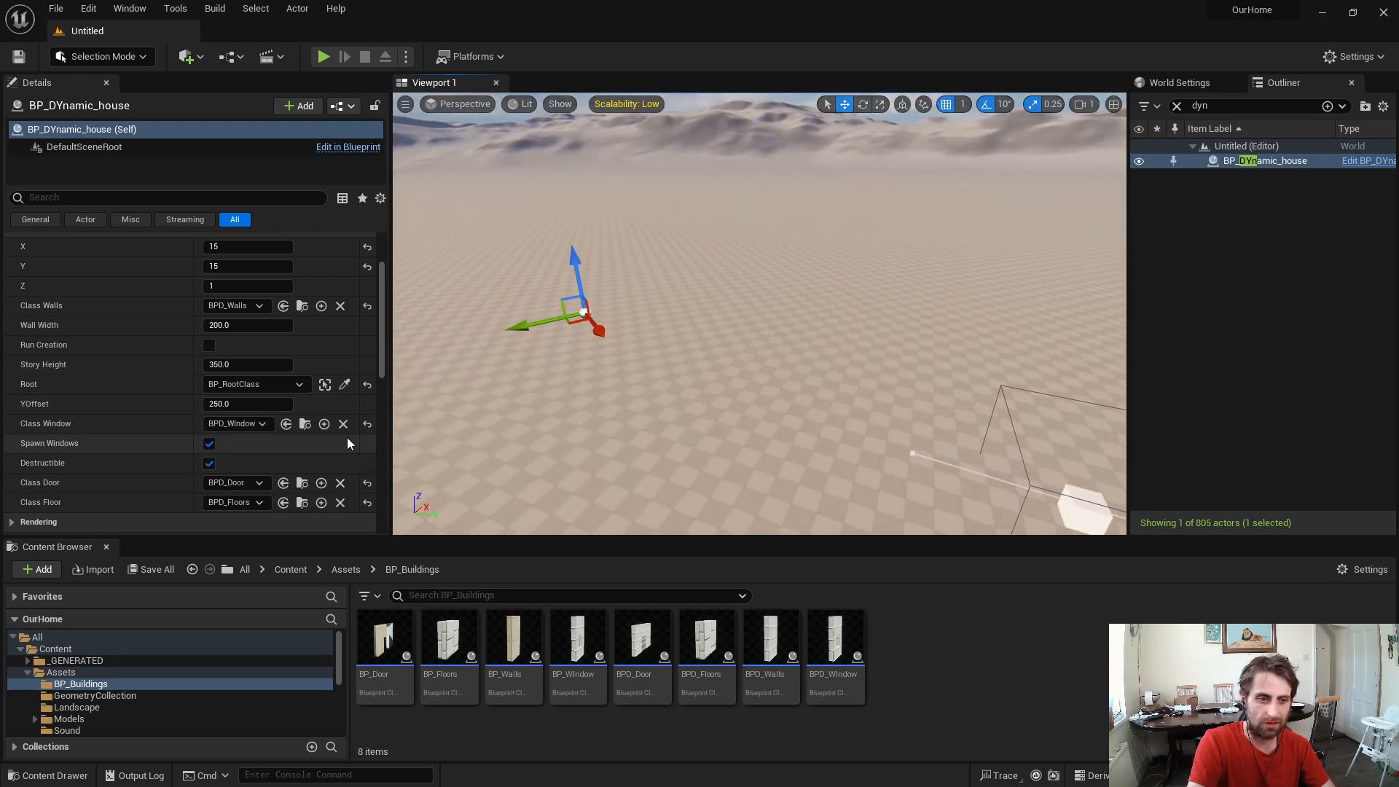
scroll(242, 445, "down", 5)
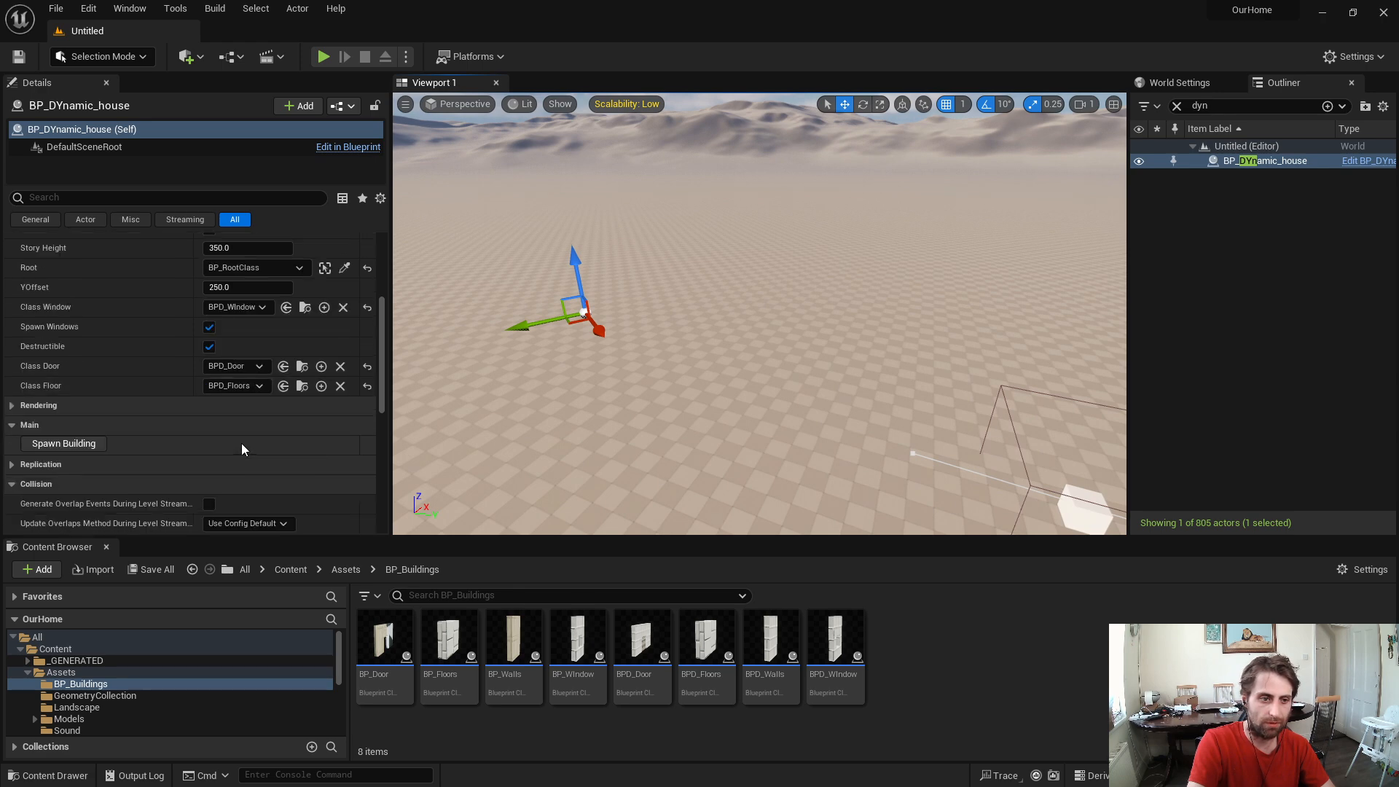
left_click(51, 448)
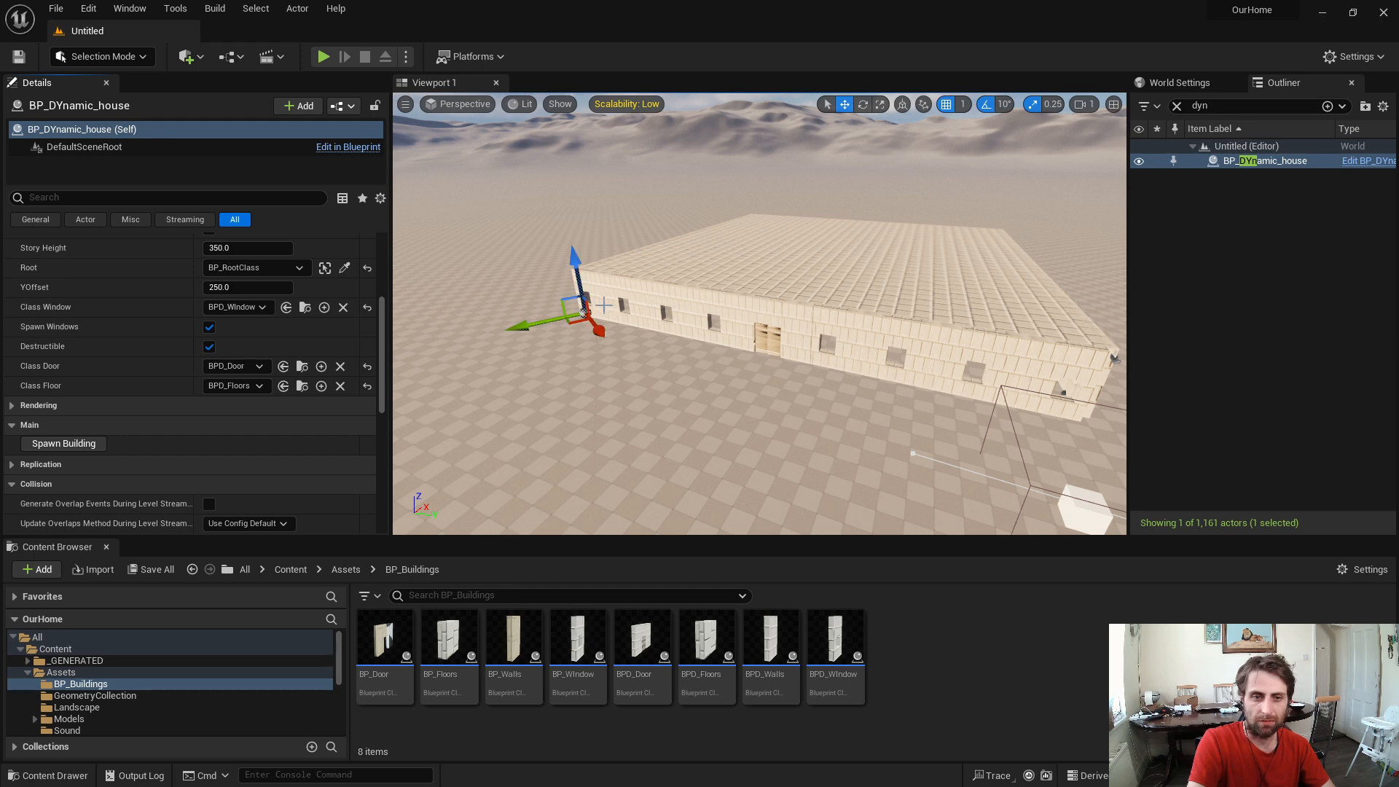
Filter the Outliner for "root" and select the BP_RootClass actor that holds the newly spawned single-storey building.
left_click(603, 305)
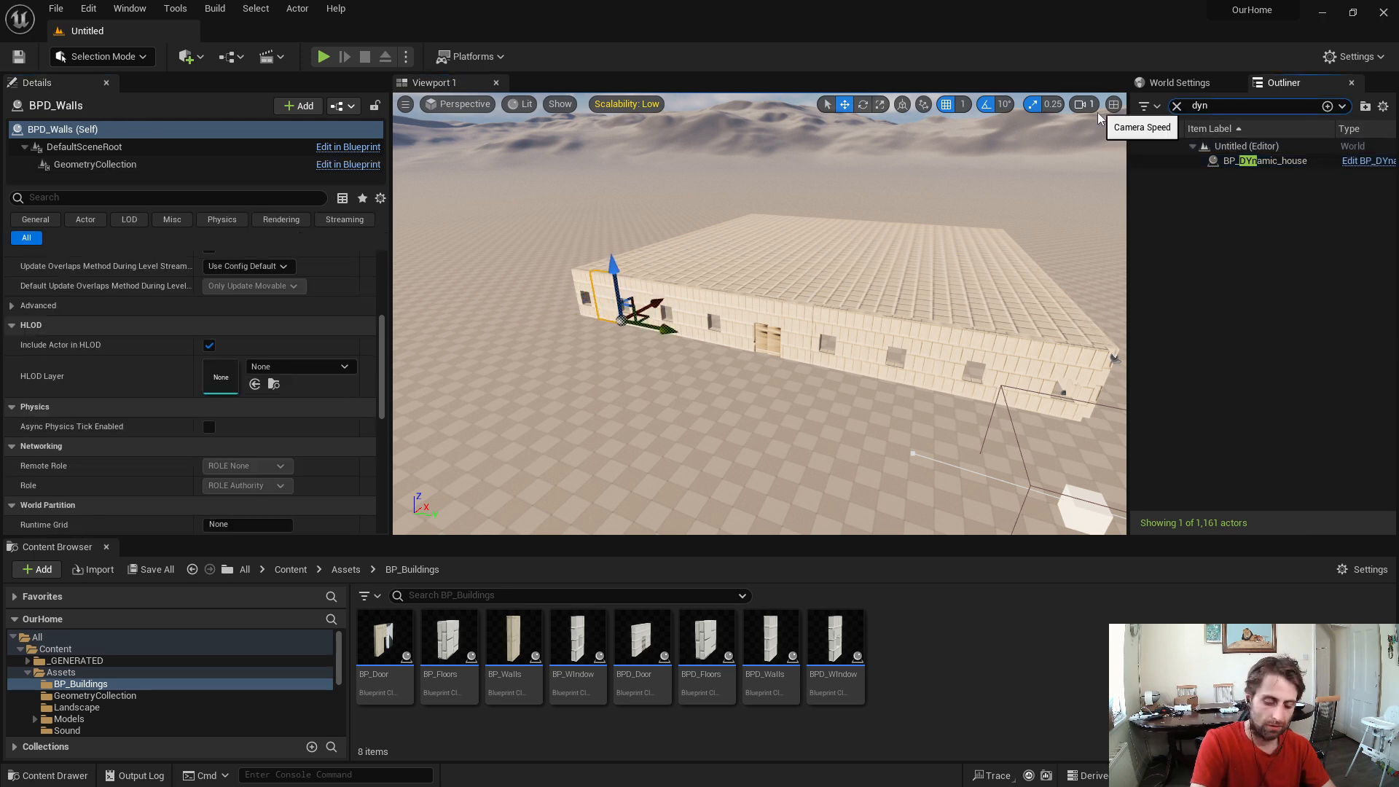
key("BackSpace")
key("BackSpace")
key("BackSpace")
type("root")
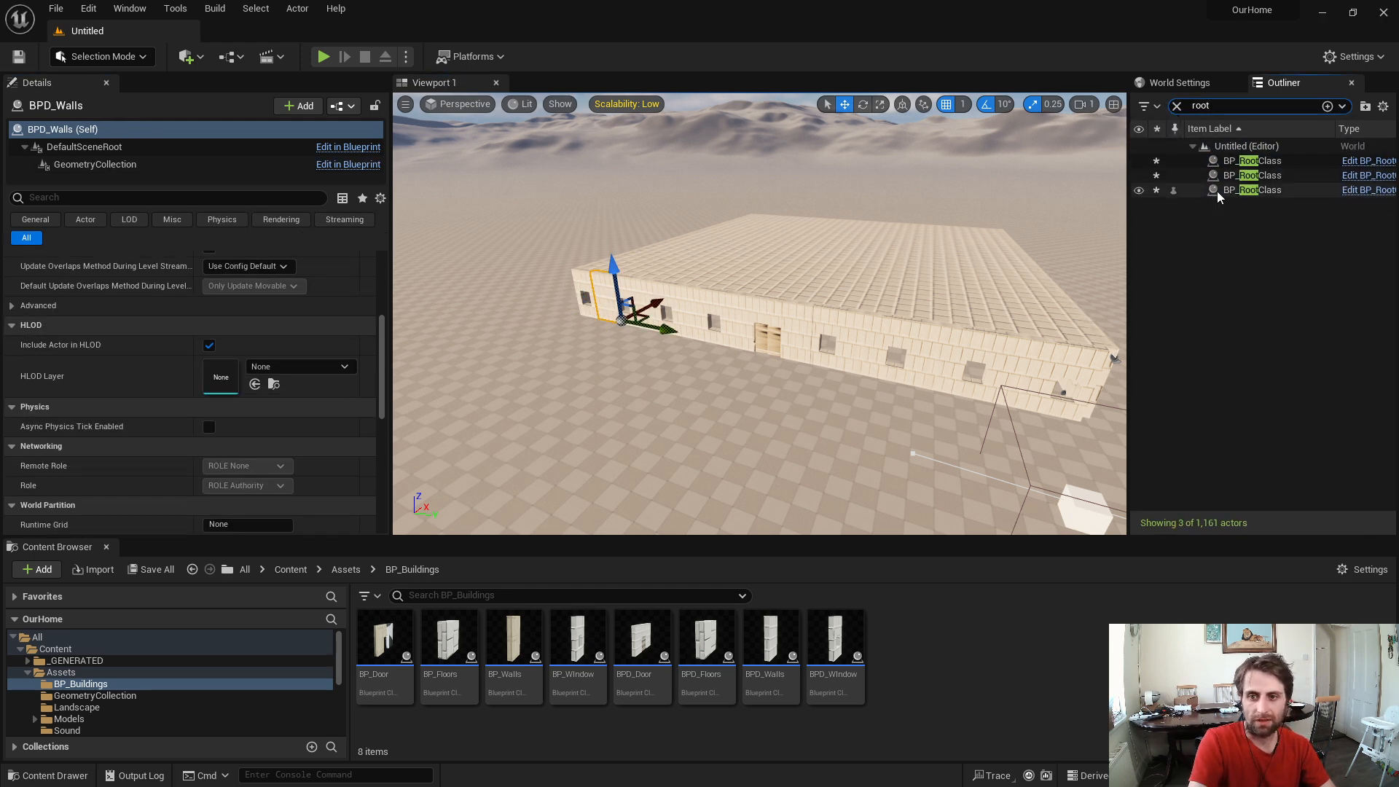
left_click(1274, 175)
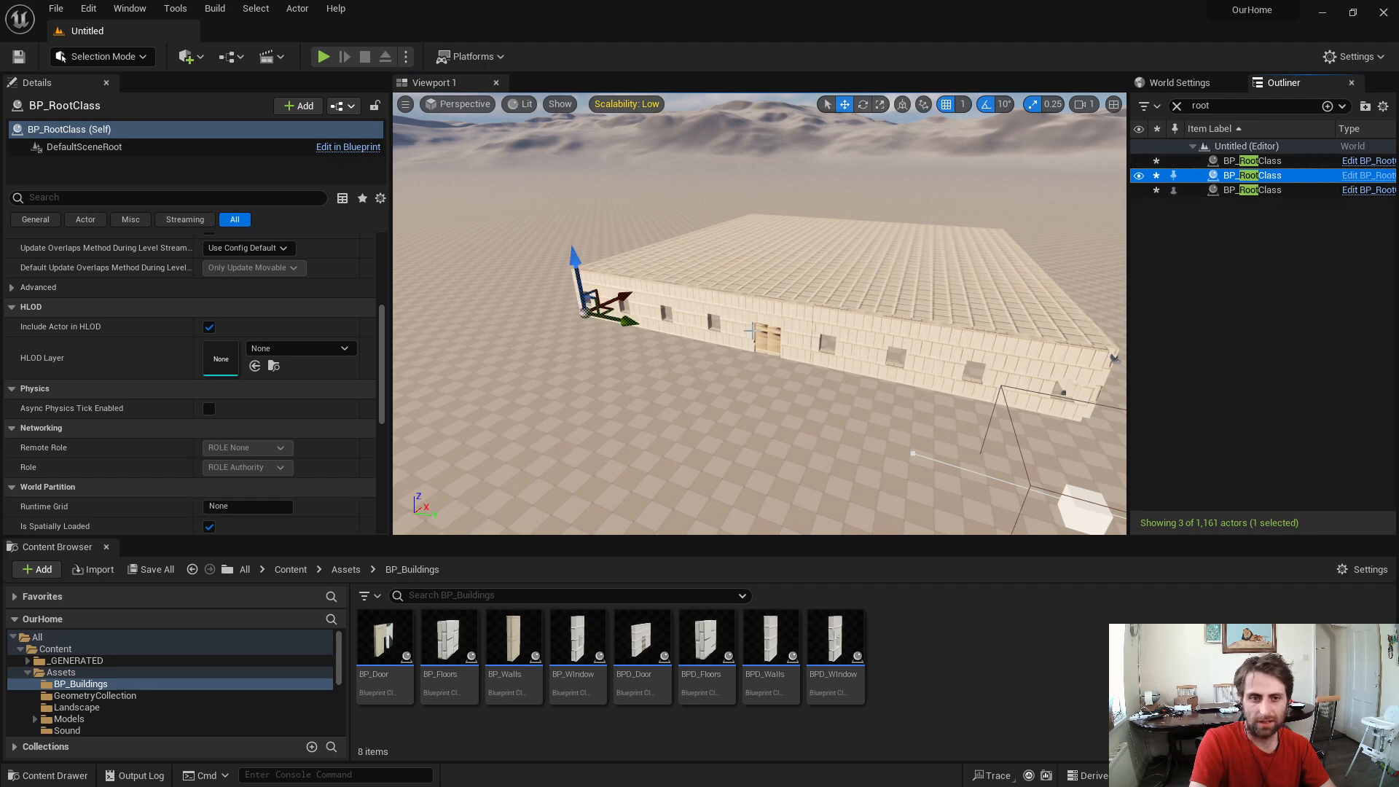
Move the single-storey building across the ground and set it back until it stands beside the two-storey building.
key("a")
right_click_drag(859, 321, 936, 320)
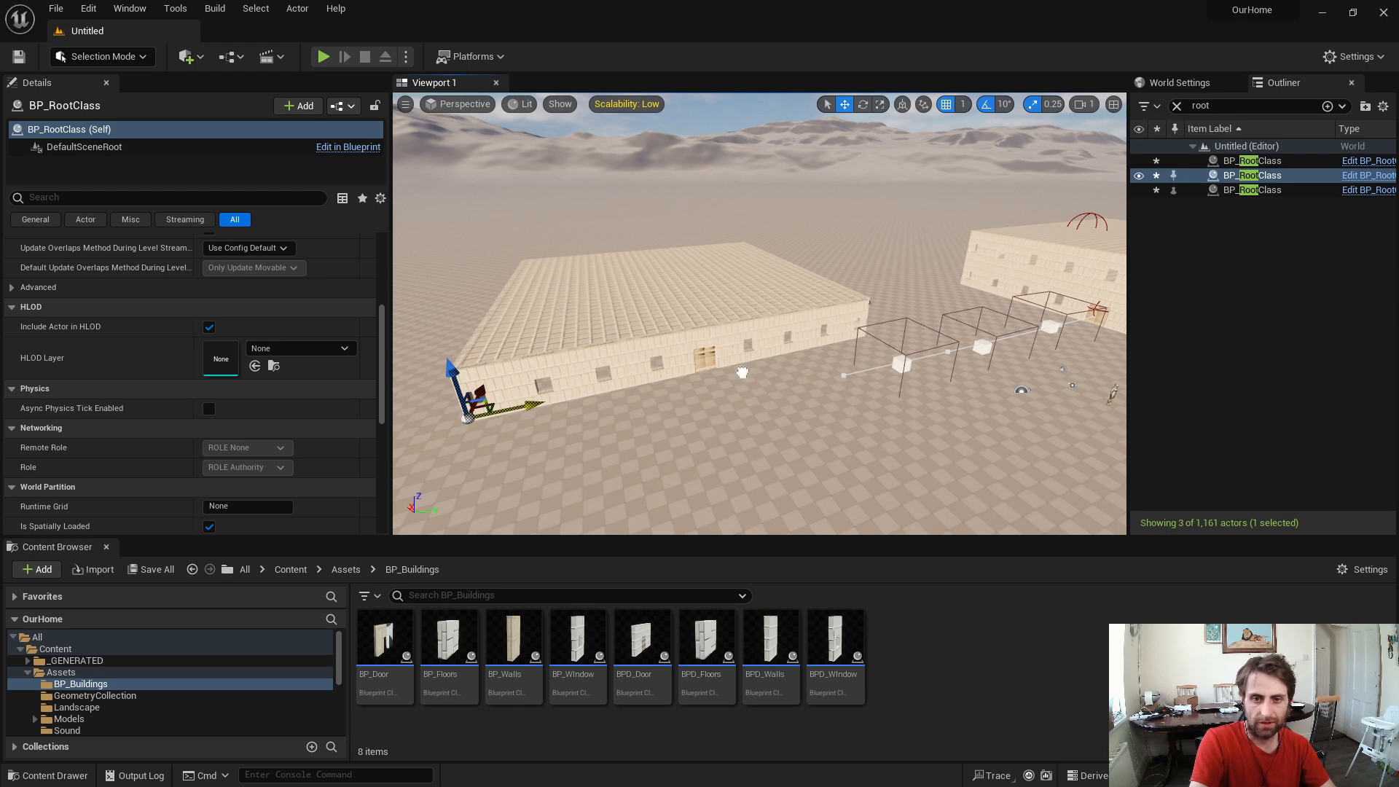
left_click_drag(519, 408, 772, 362)
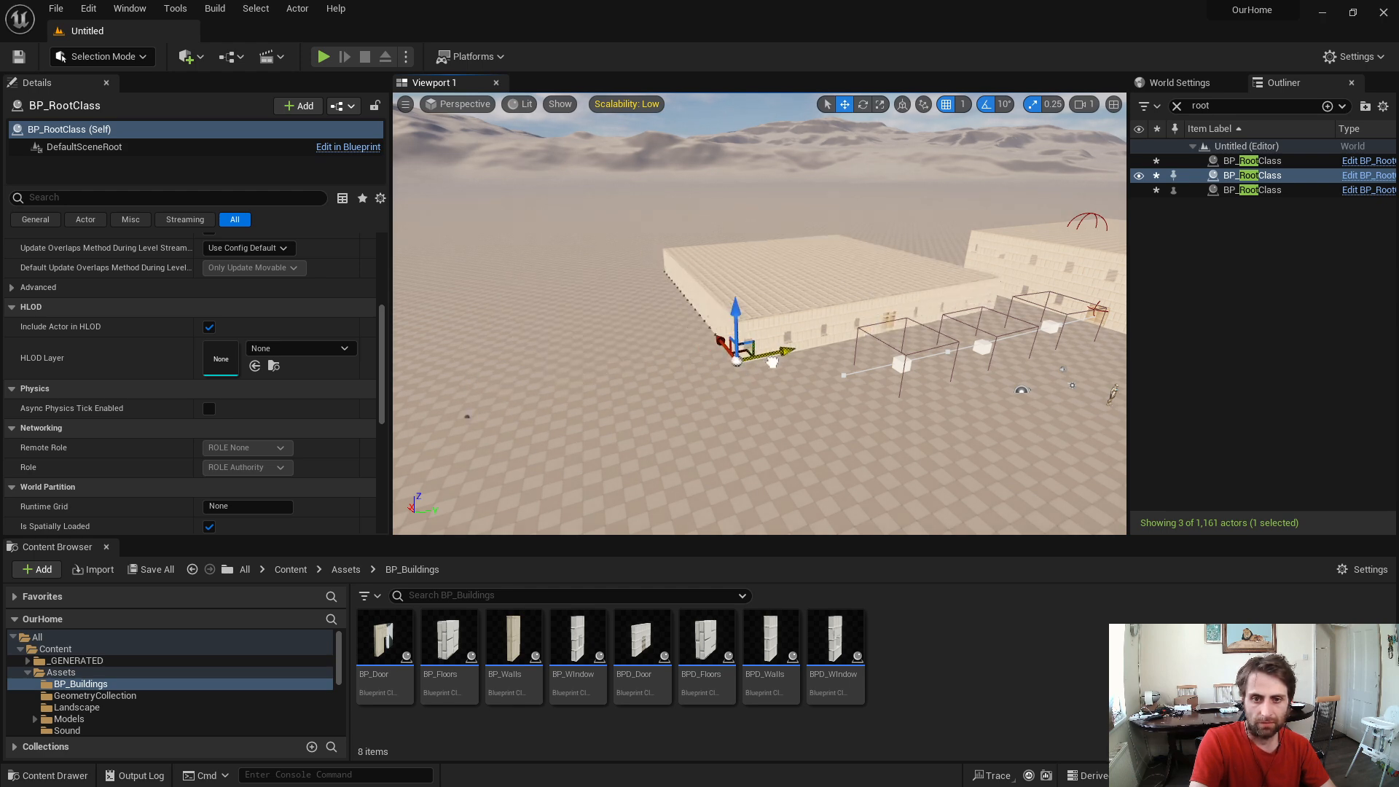
key("a")
right_click_drag(806, 340, 915, 342)
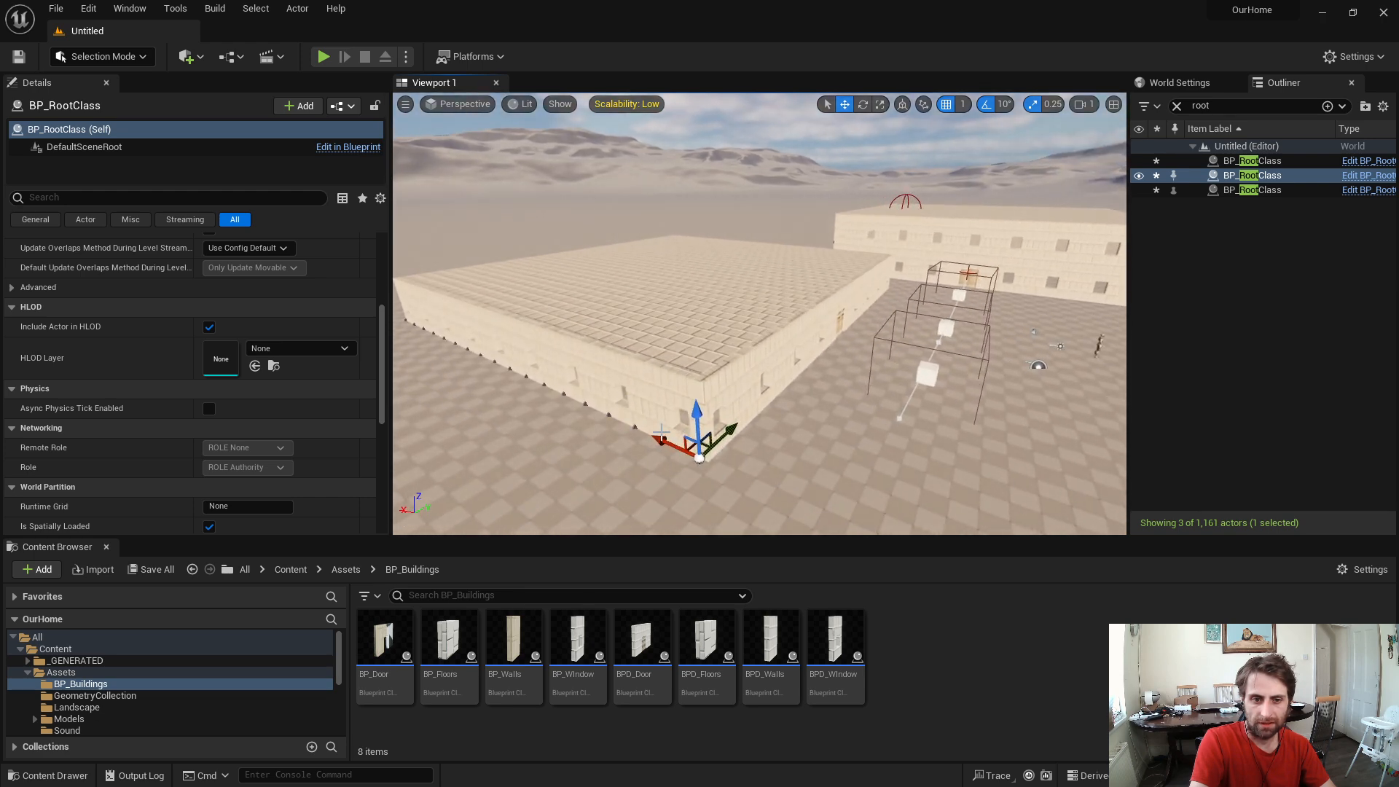
left_click_drag(611, 423, 565, 405)
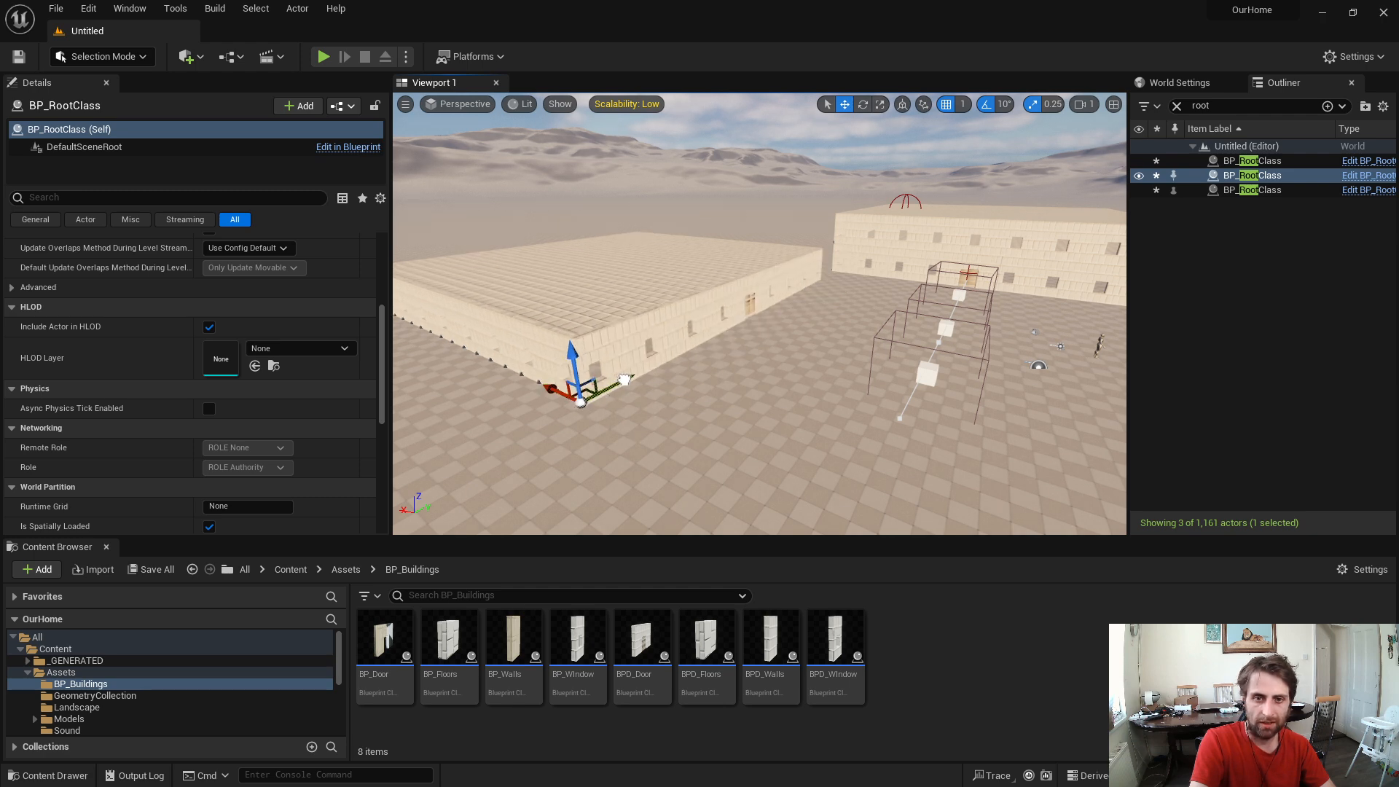
left_click_drag(645, 364, 675, 335)
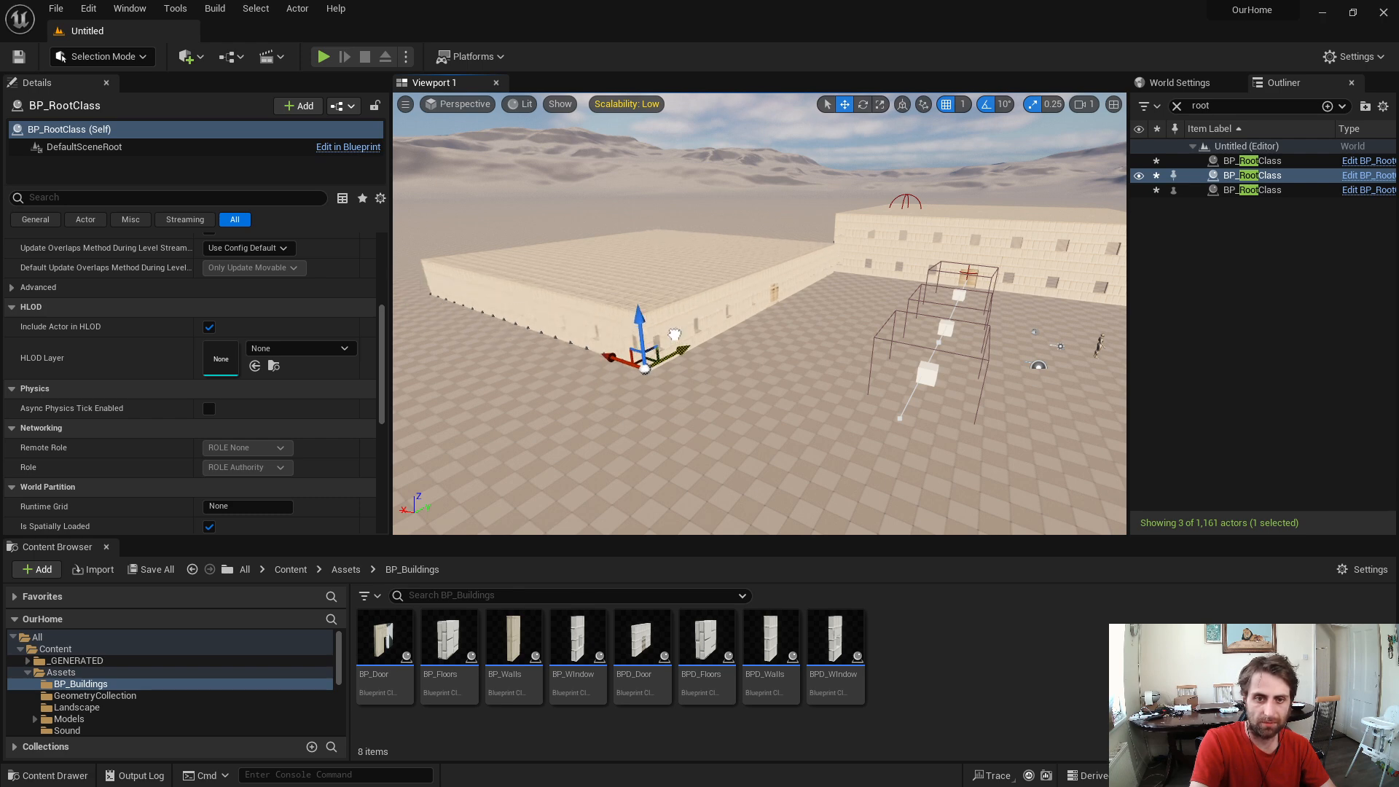
Reselect the single-storey building's BP_RootClass actor and nudge the building sideways against the two-storey building's wall.
right_click_drag(765, 377, 576, 348)
left_click(765, 376)
key("w")
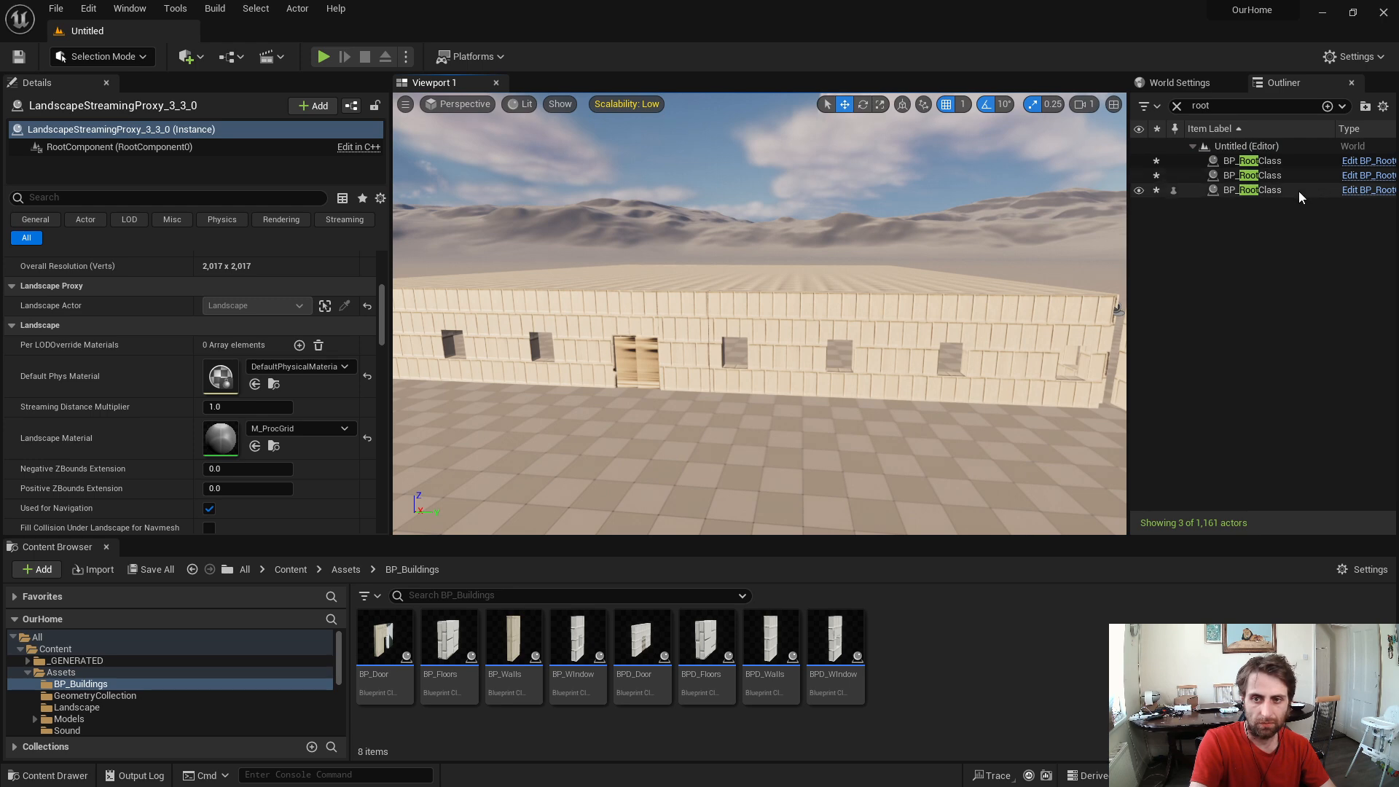
left_click(1298, 191)
right_click_drag(765, 342, 692, 360)
key("s")
left_click(1252, 175)
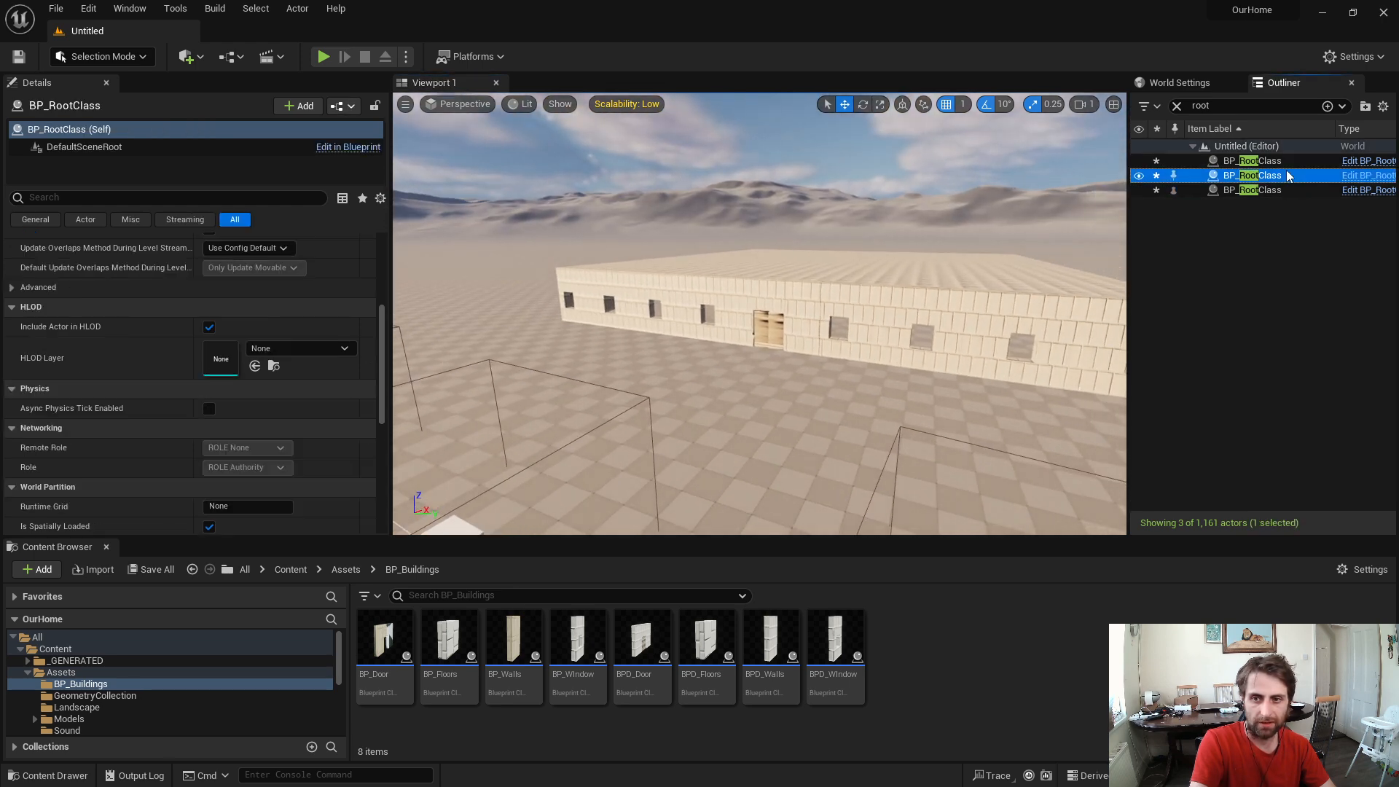
key("f")
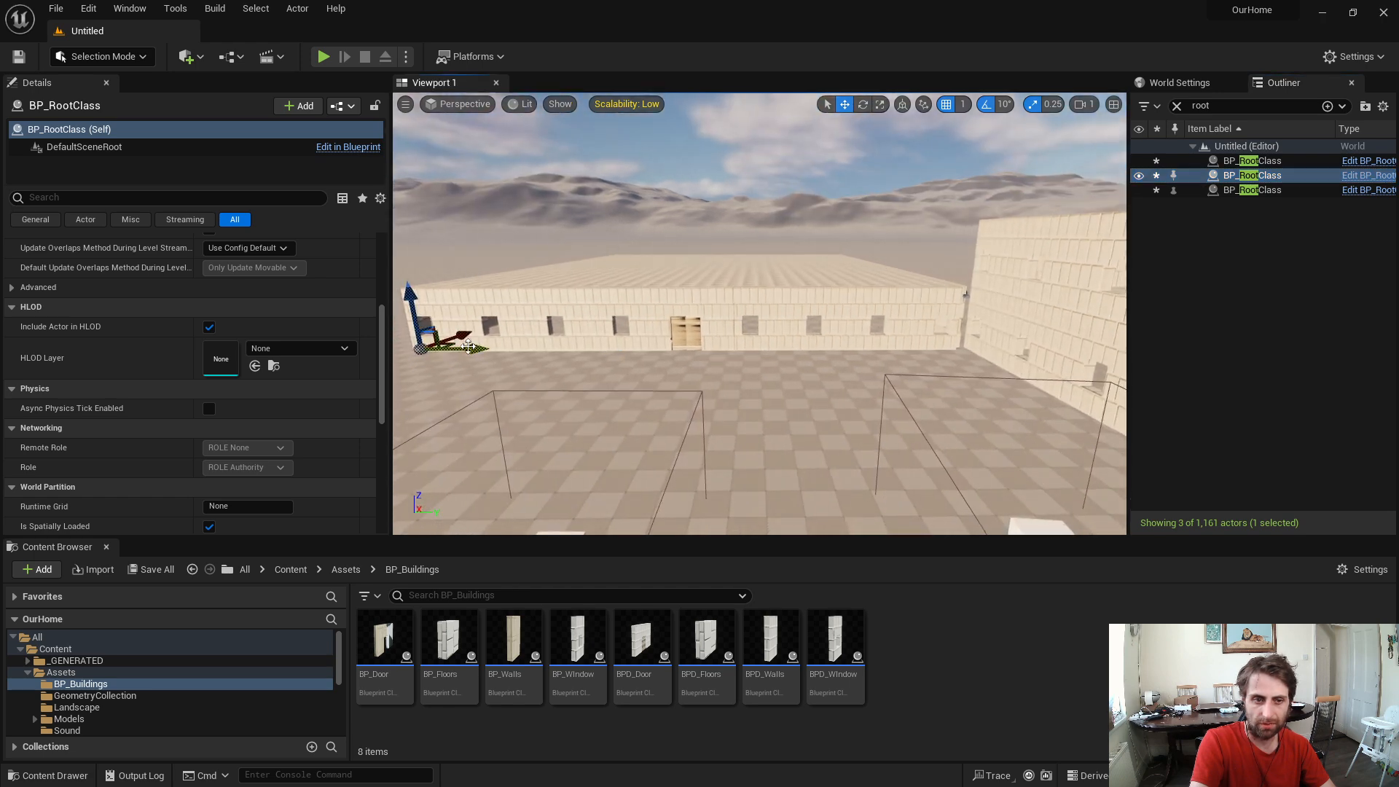
left_click_drag(469, 348, 485, 352)
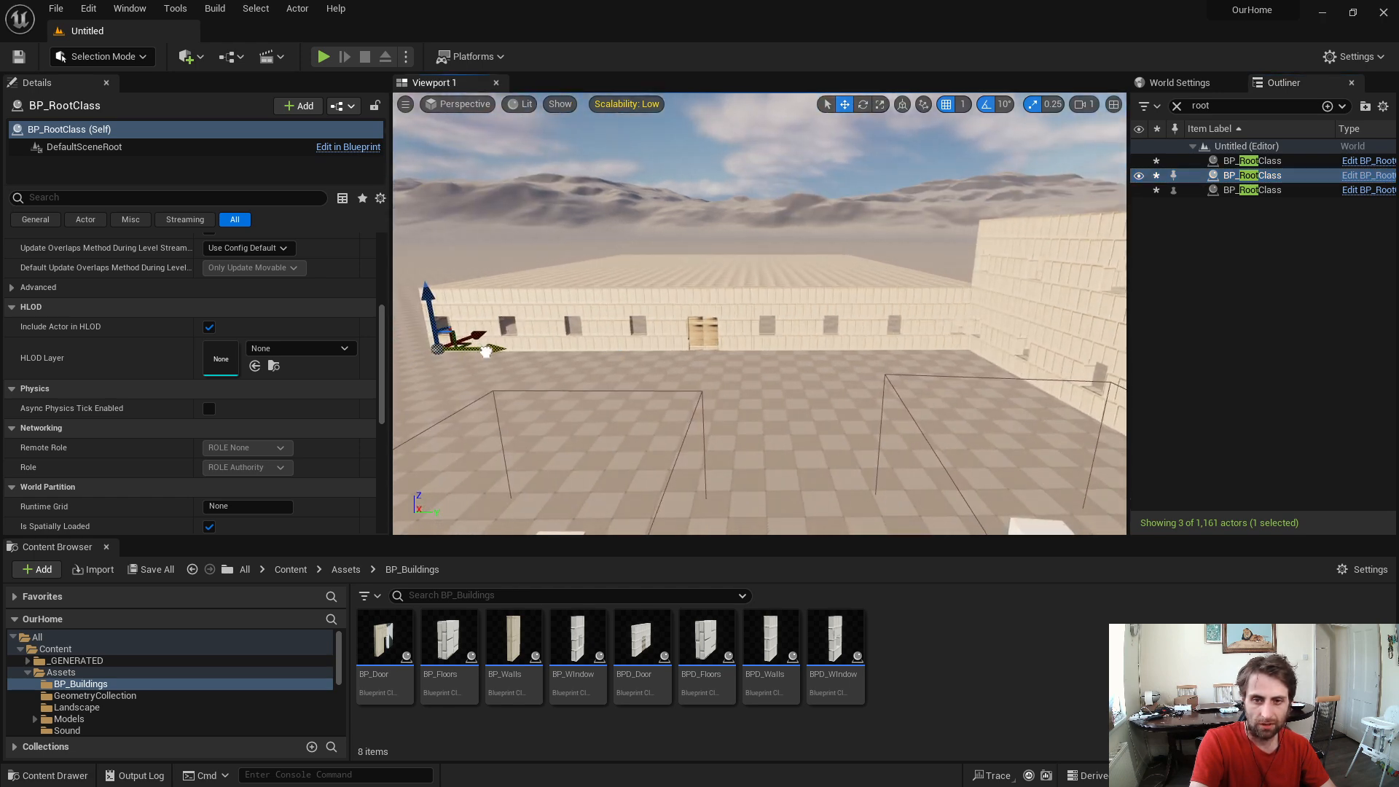
Examine the single-storey building's front wall, windows and door up close, and check its placement beside the two-storey building.
left_click(809, 416)
key("s")
right_click_drag(809, 415, 965, 436)
key("a")
mouse_move(568, 206)
right_mouse_down()
mouse_move(586, 240)
mouse_move(583, 212)
mouse_move(532, 208)
mouse_move(583, 200)
right_mouse_up()
key("w")
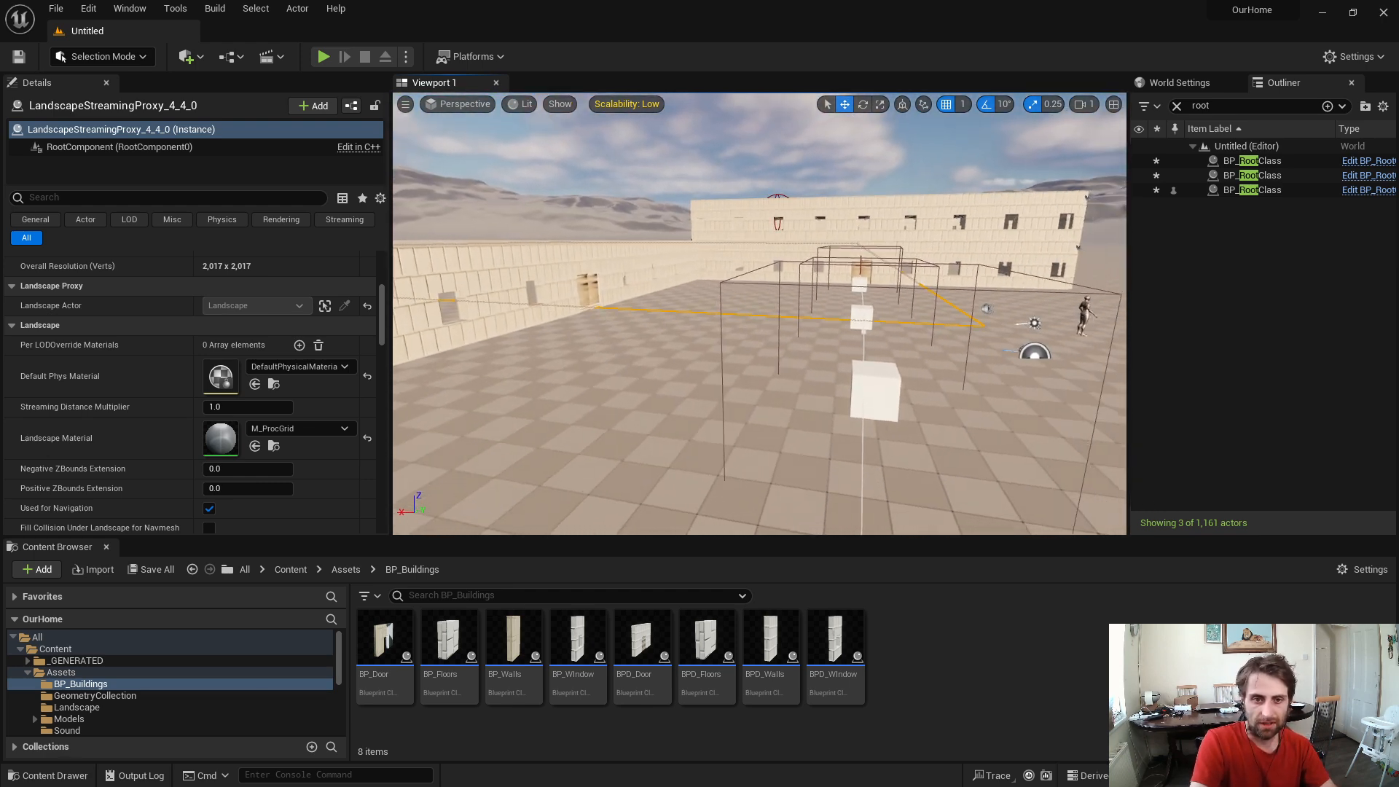
key("w")
right_click_drag(568, 219, 635, 340)
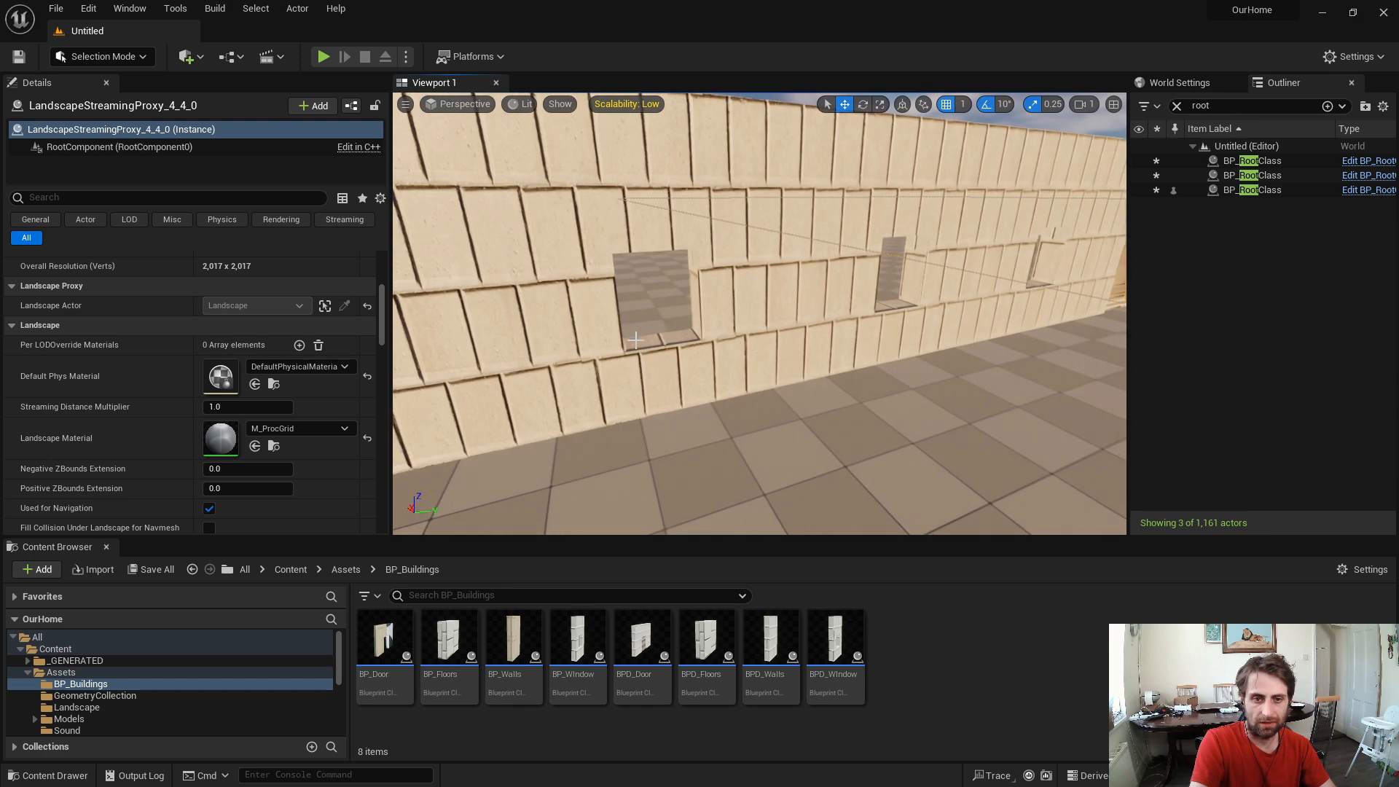
key("w")
right_click_drag(750, 355, 672, 292)
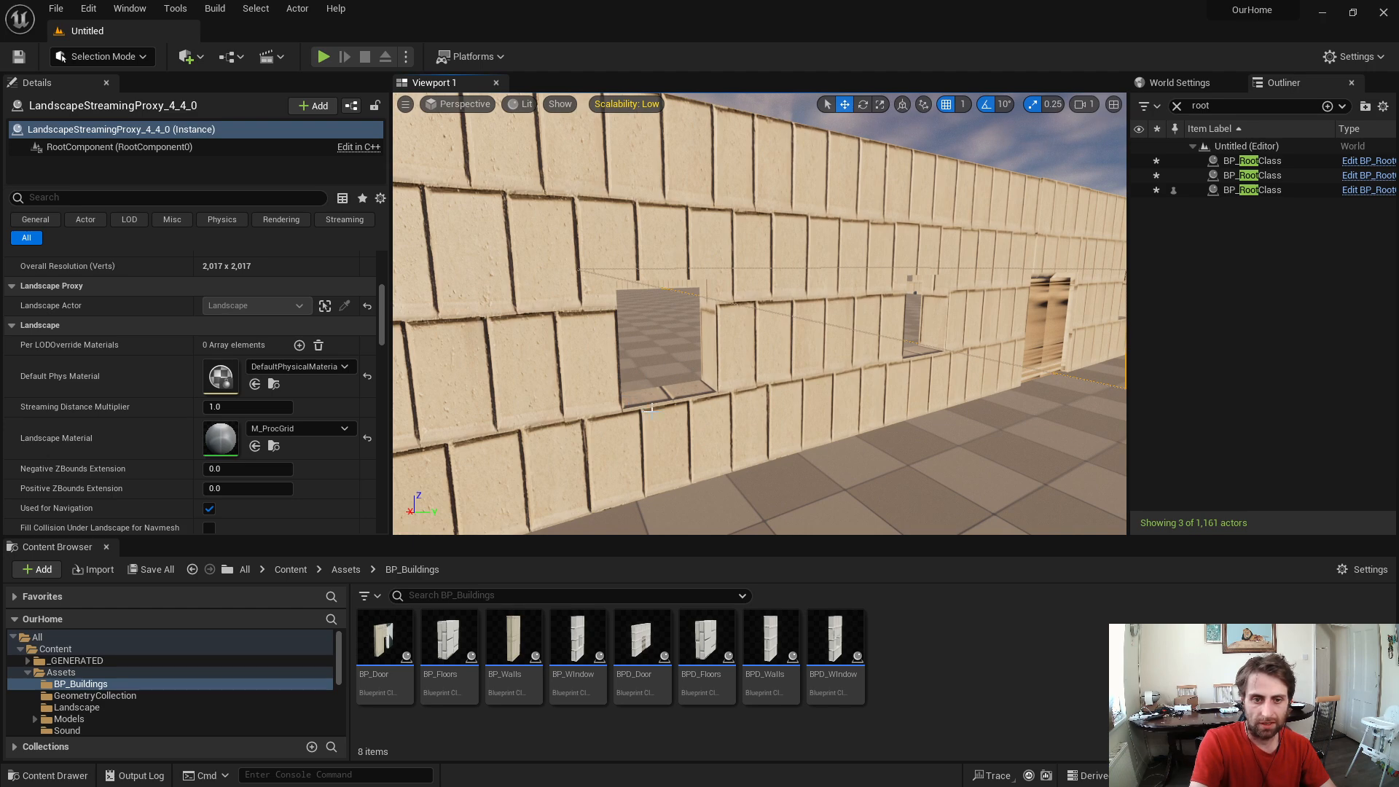
key("s")
right_click_drag(651, 409, 855, 325)
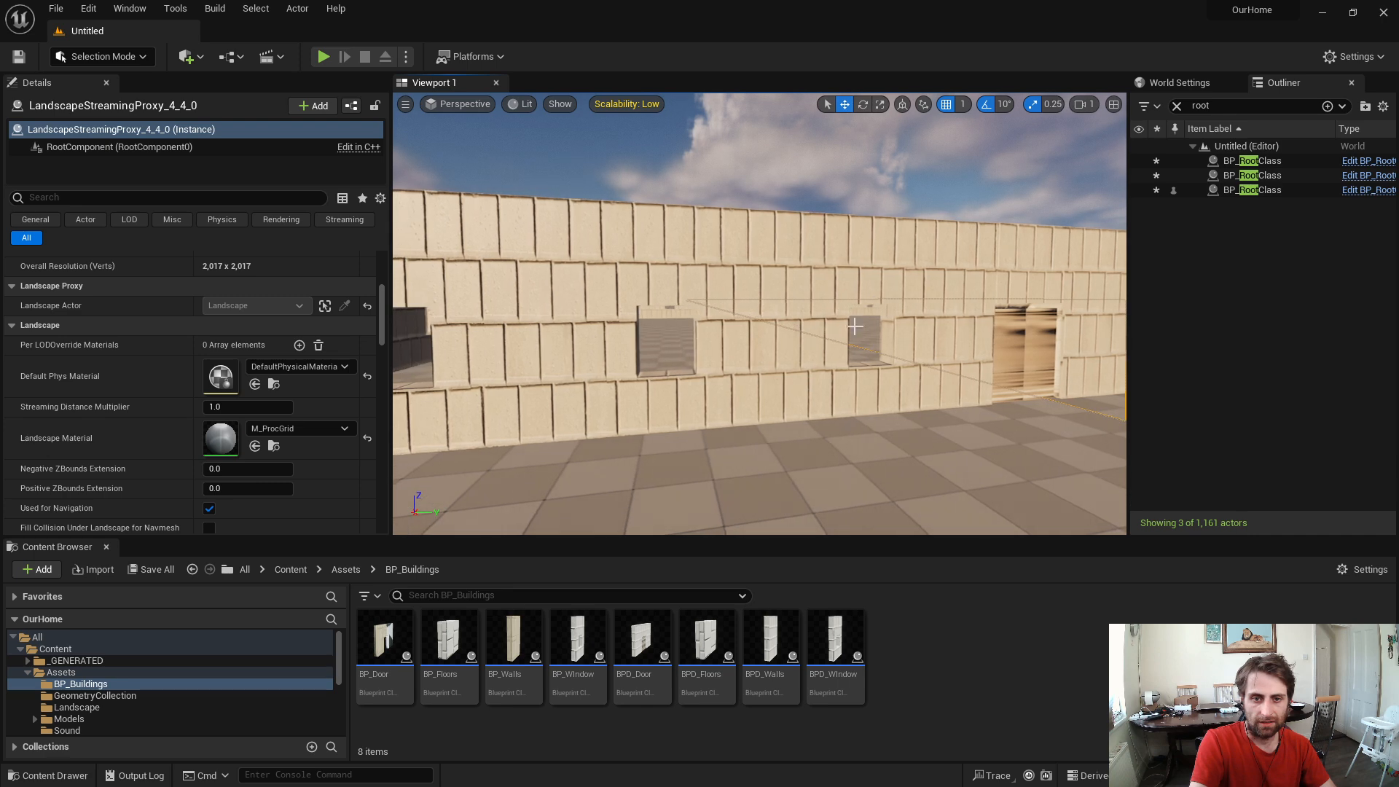
key("s")
right_click_drag(854, 379, 1064, 373)
key("w")
key("s")
key("a")
right_click_drag(940, 373, 862, 369)
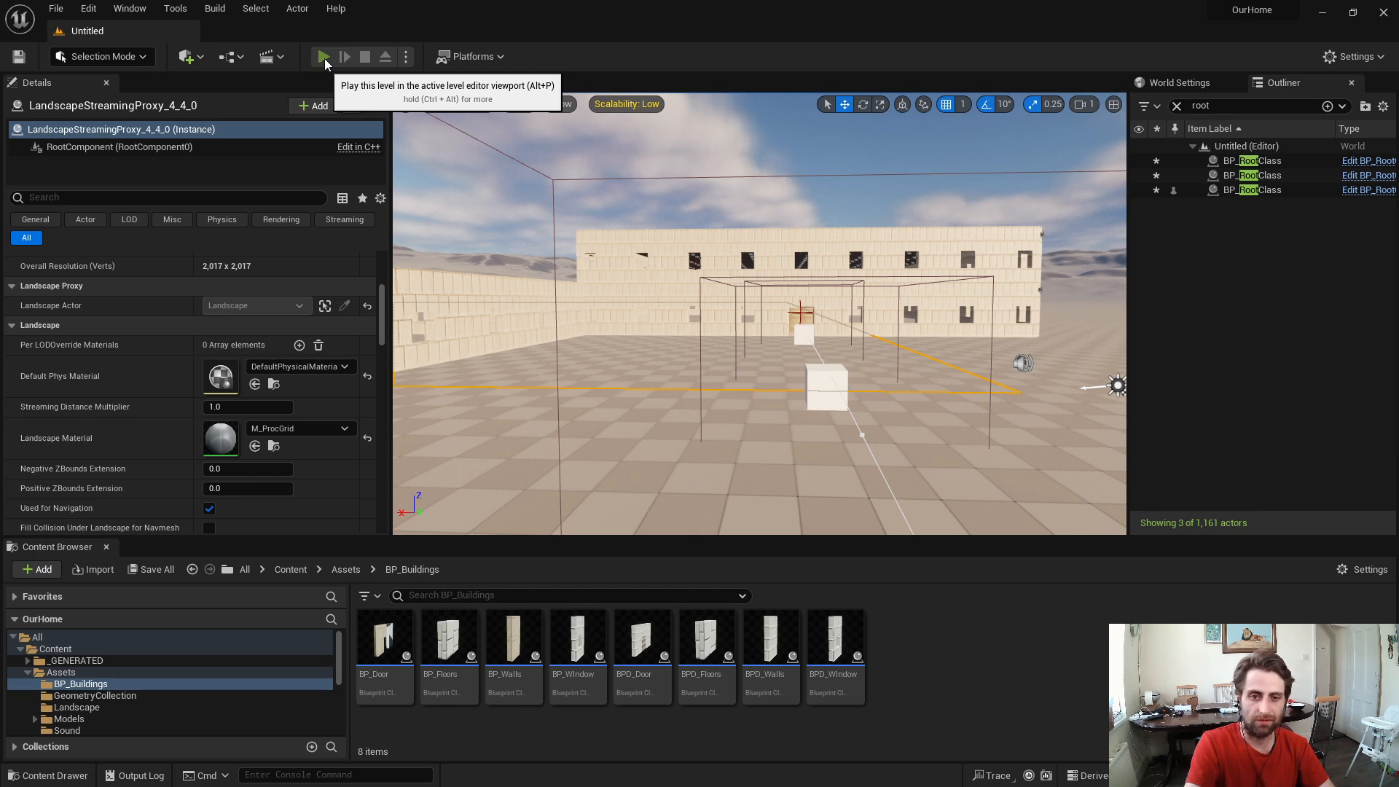
Play the level to test the explosion at the two-storey building's entrance, walk through the rubble inside, and stop playing.
left_click(323, 57)
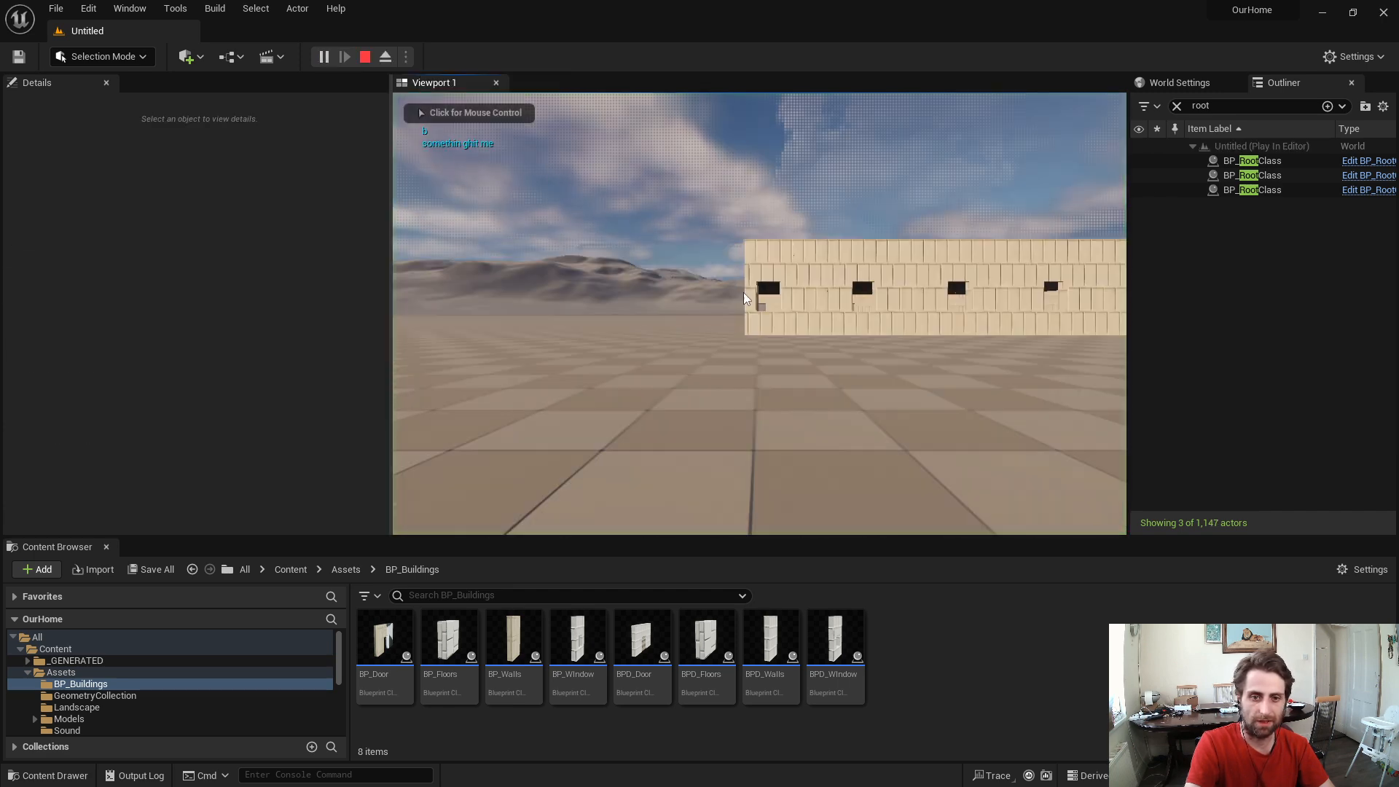
left_click(788, 303)
key("w")
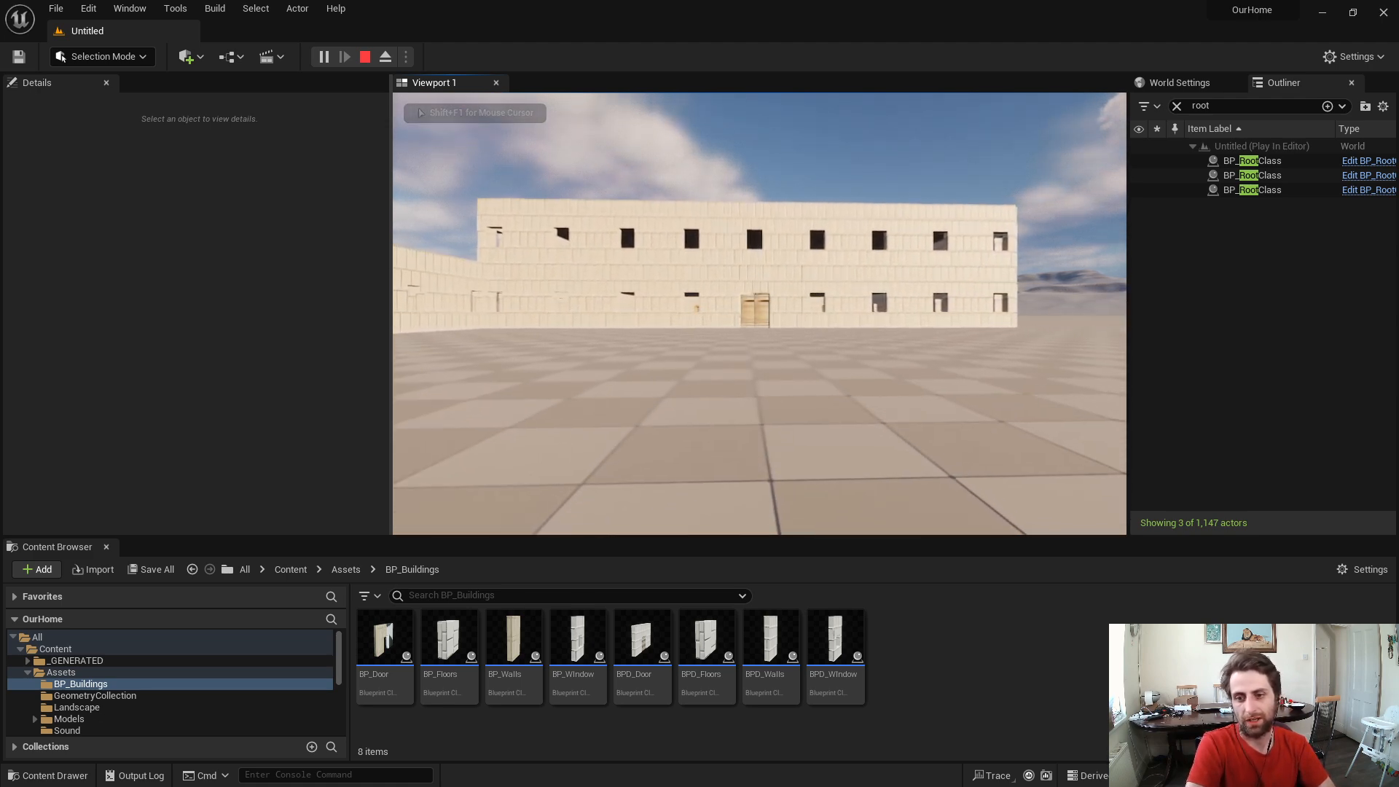
left_click(759, 313)
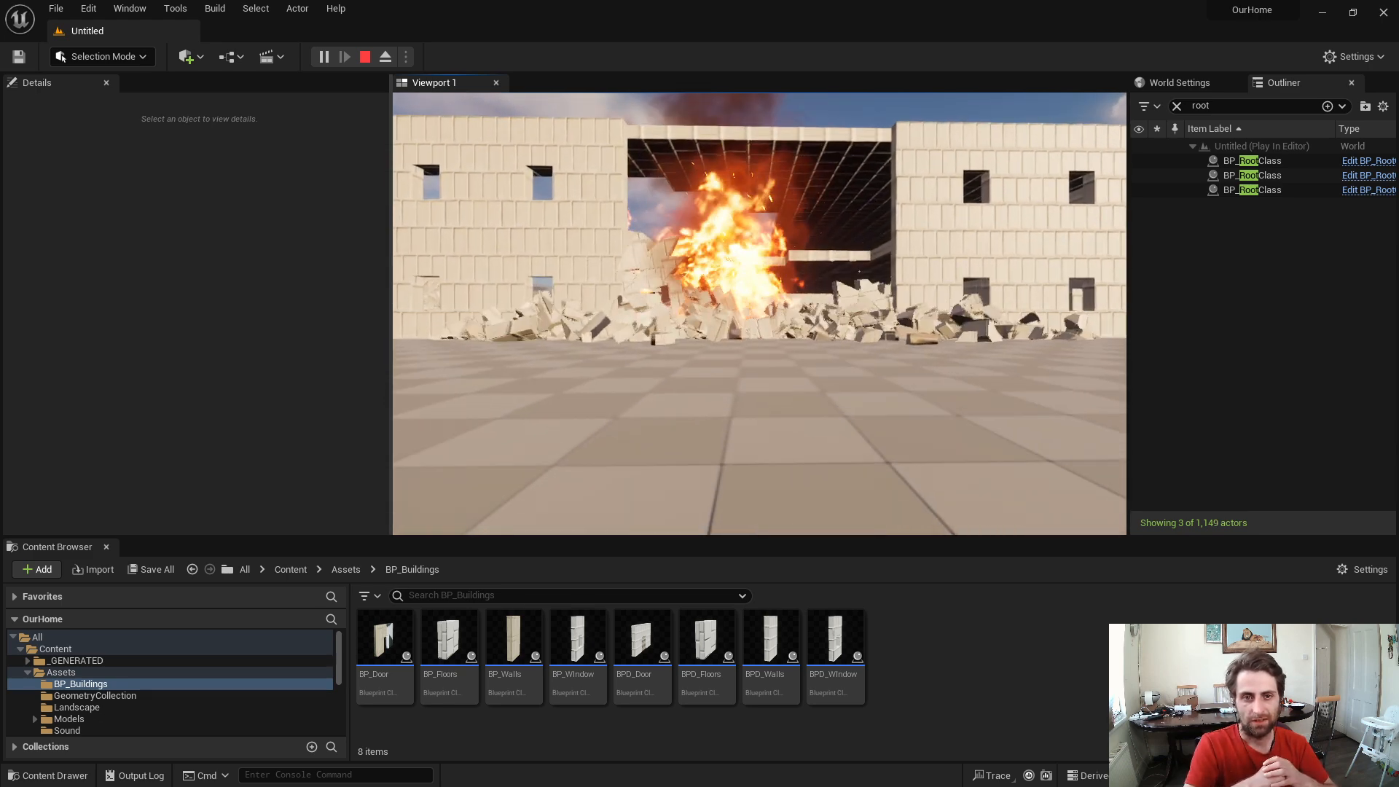
key("w")
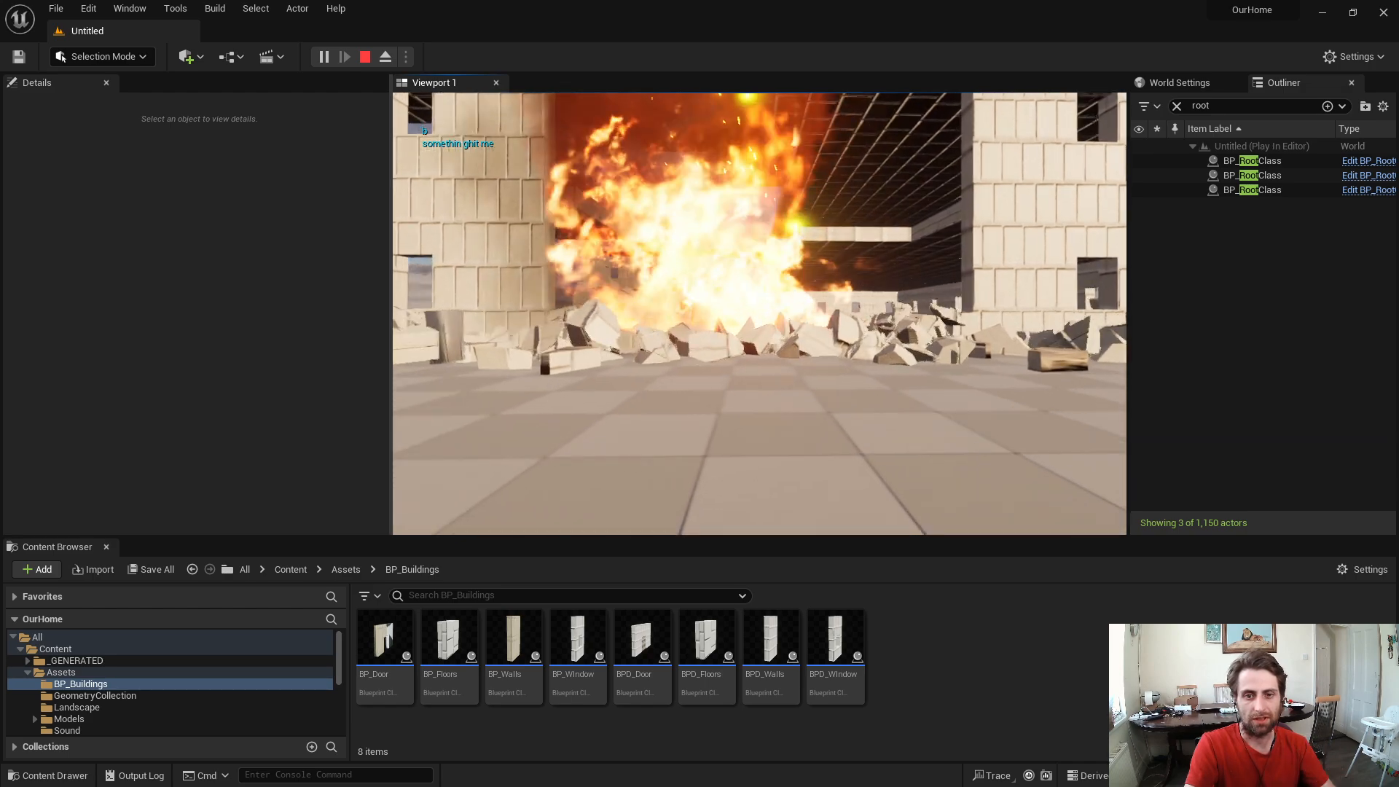
key("w")
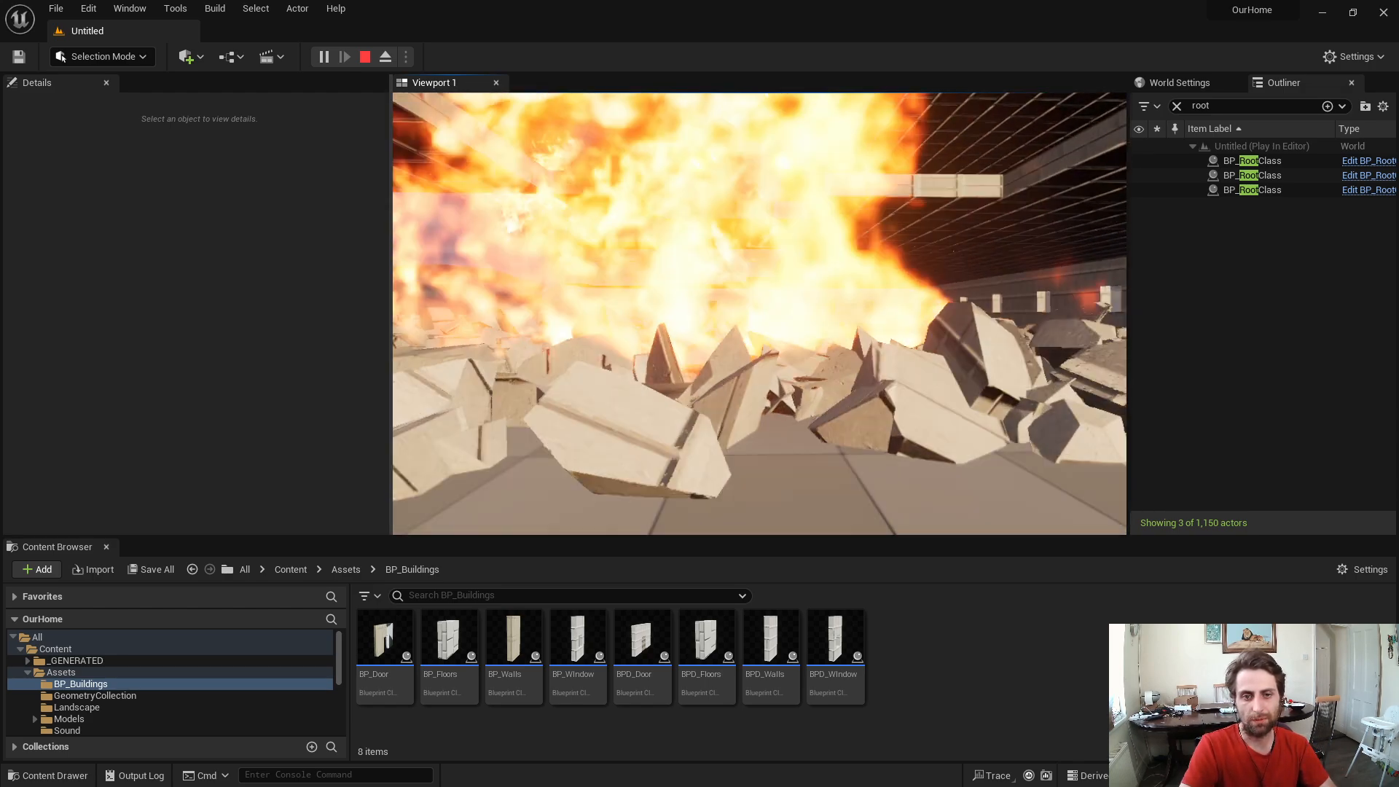
key("w")
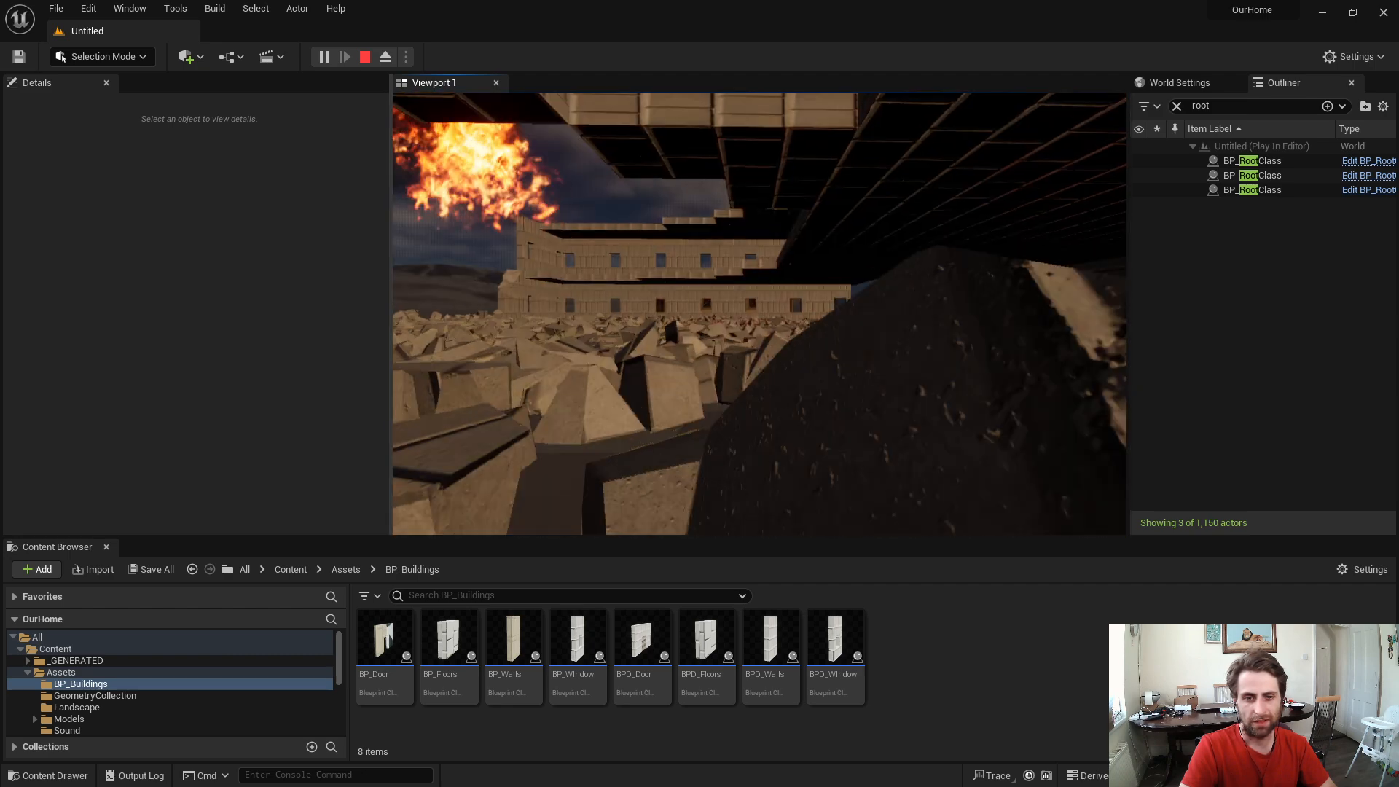
key("w")
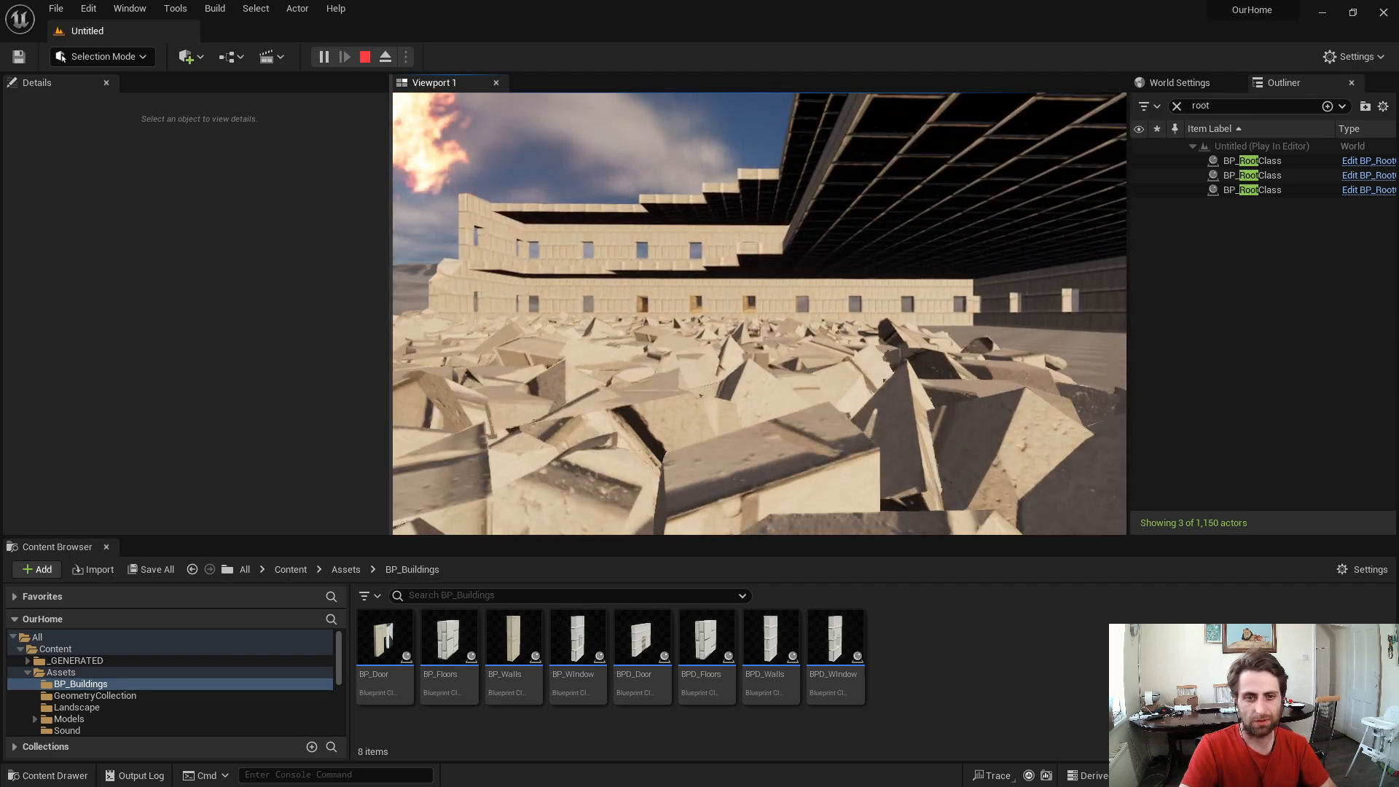
key("w")
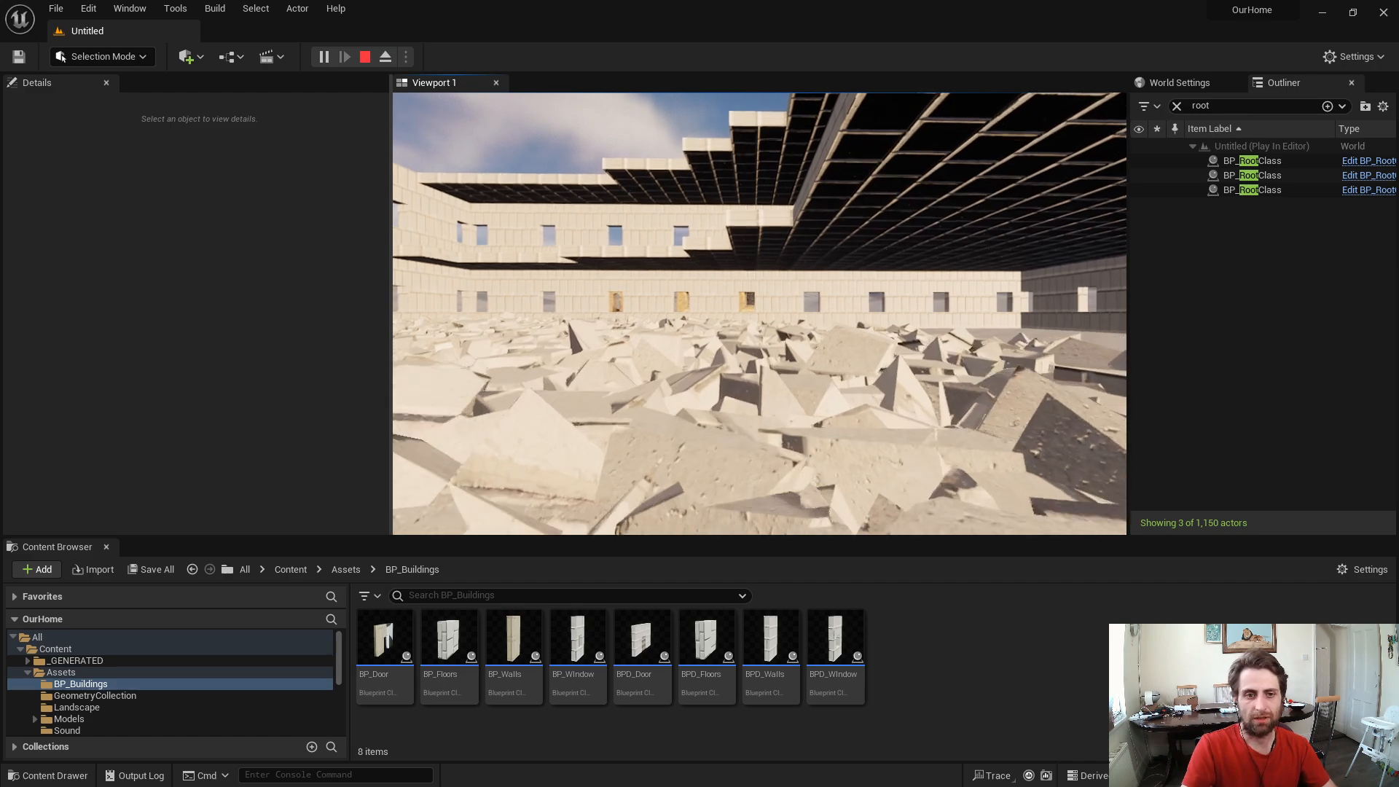
key("Escape")
key("s")
mouse_move(681, 375)
right_mouse_down()
mouse_move(681, 350)
mouse_move(680, 376)
right_mouse_up()
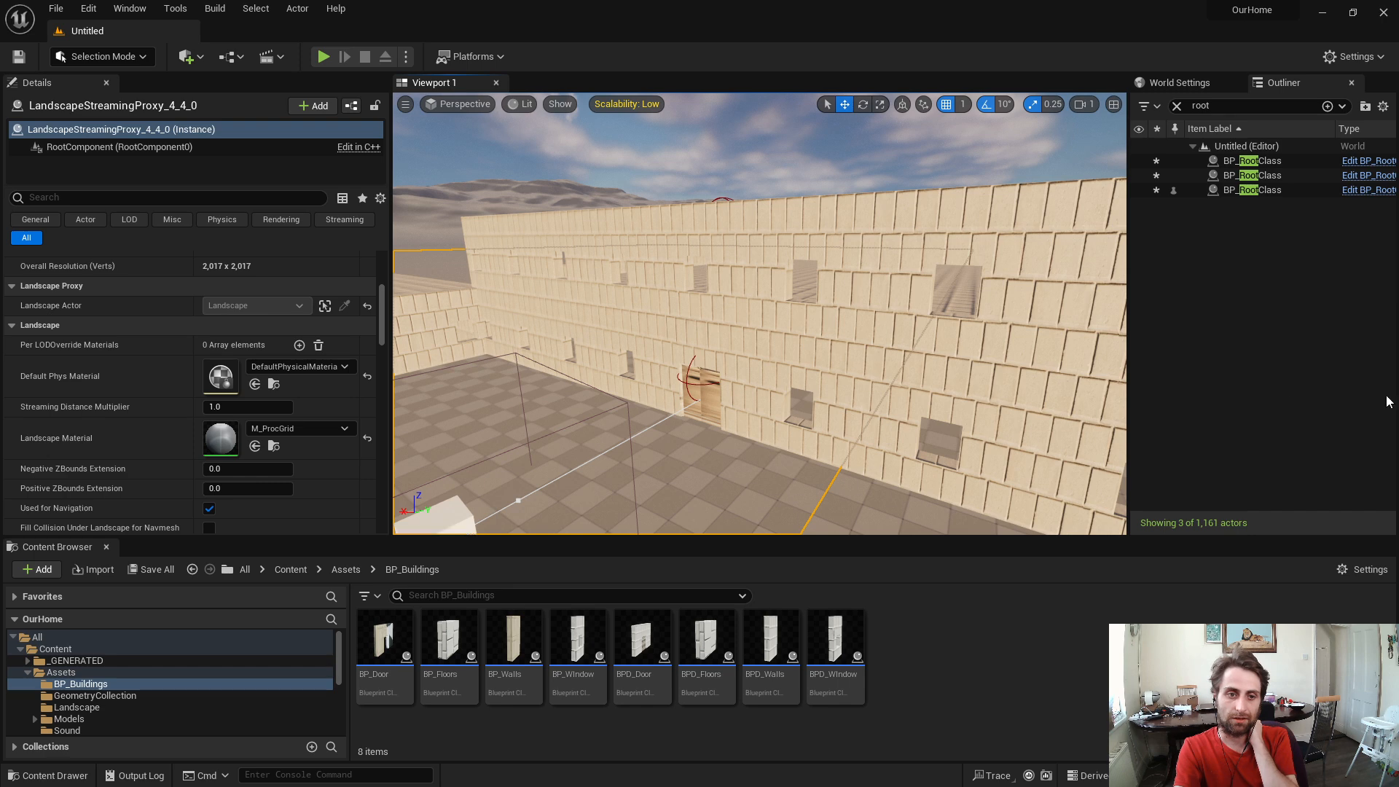
right_click_drag(1093, 314, 947, 314)
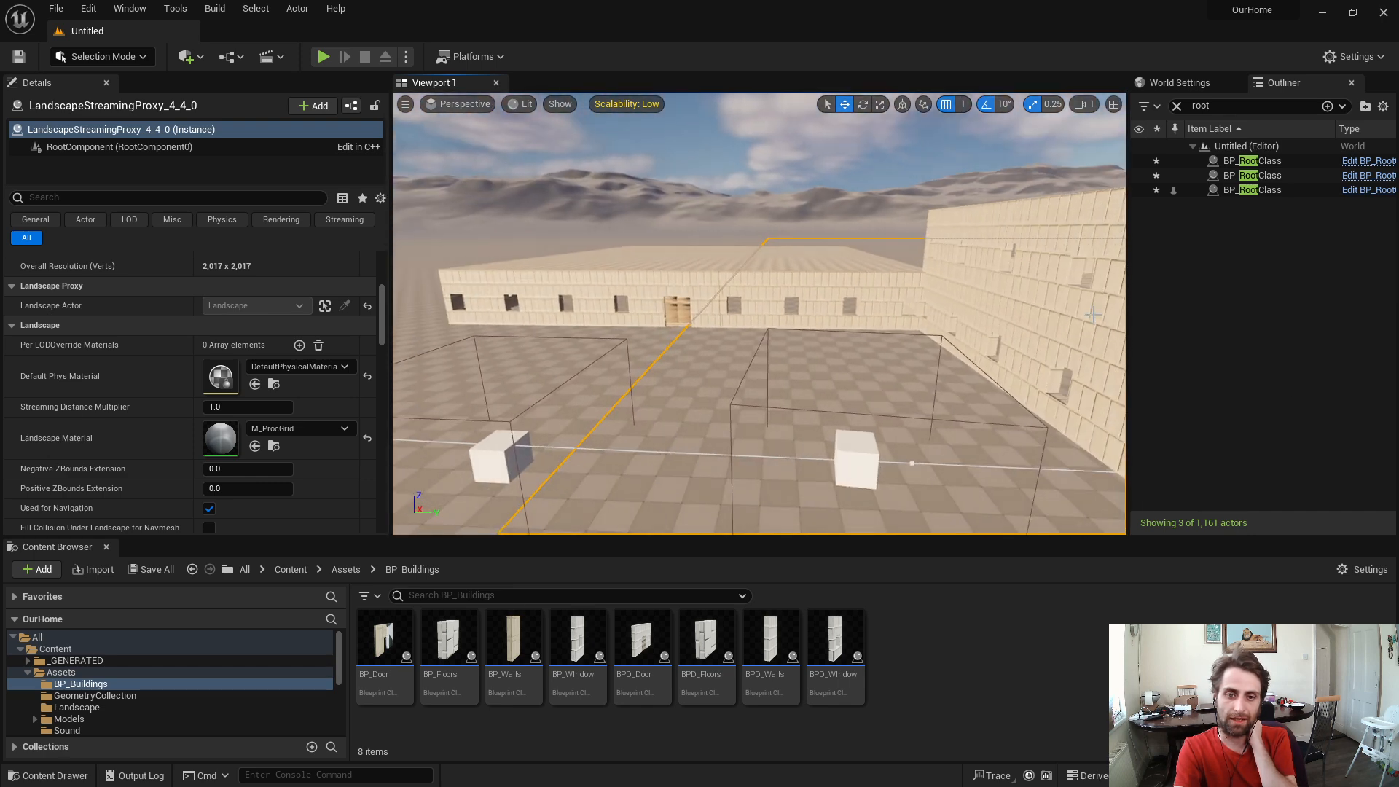